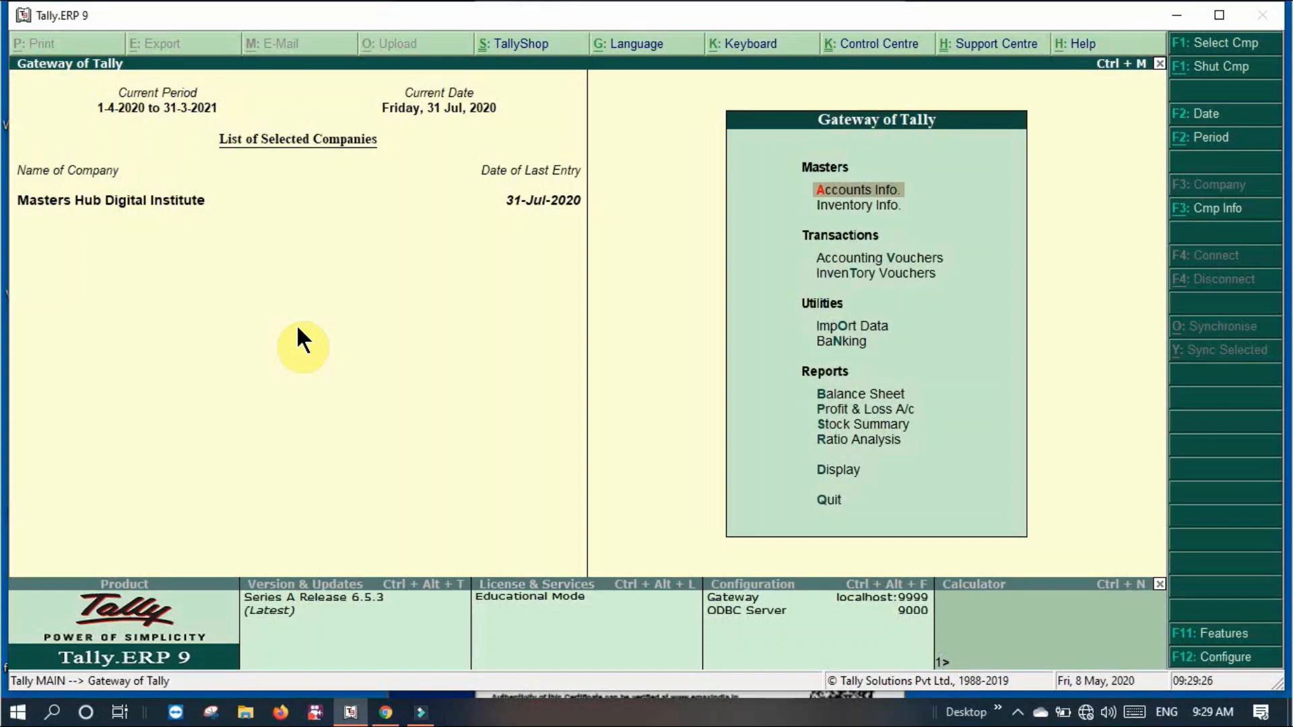
# - Enable reversing journals and optional vouchers in the company's accounting features and save the settings
pyautogui.press('F11')
pyautogui.press('Return')
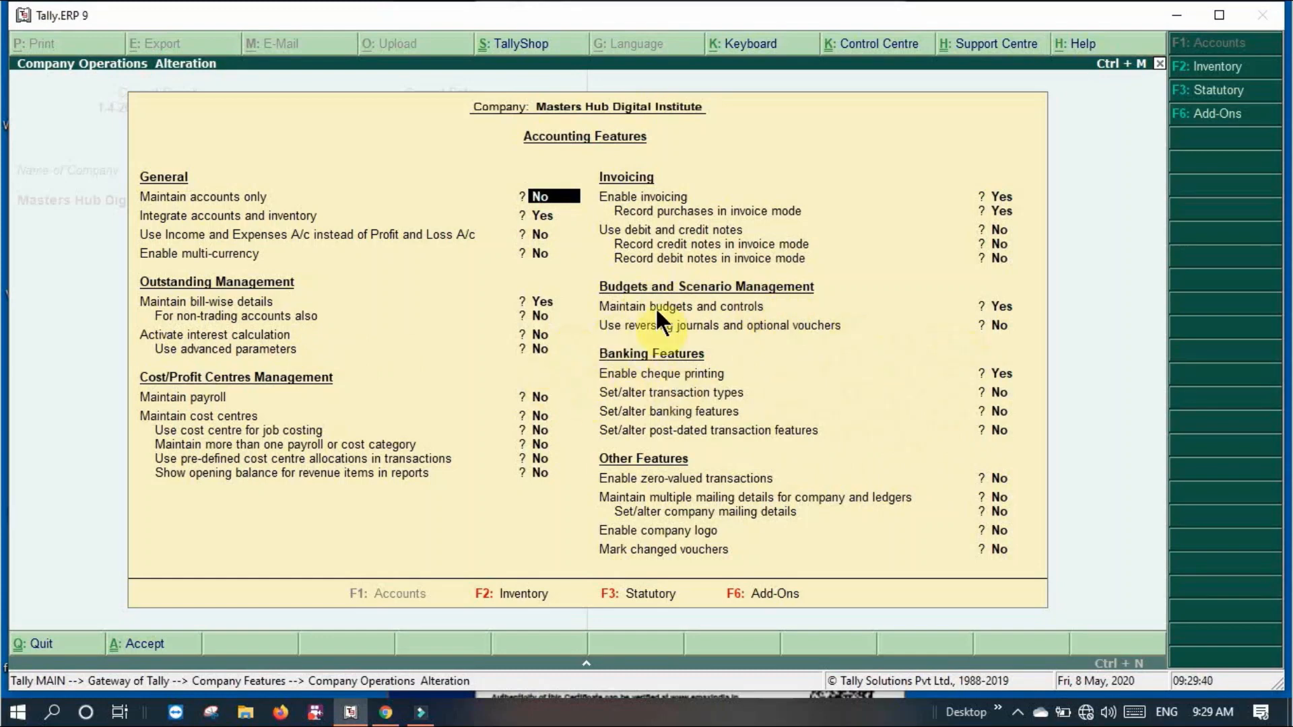
pyautogui.click(999, 325)
pyautogui.write('yes')
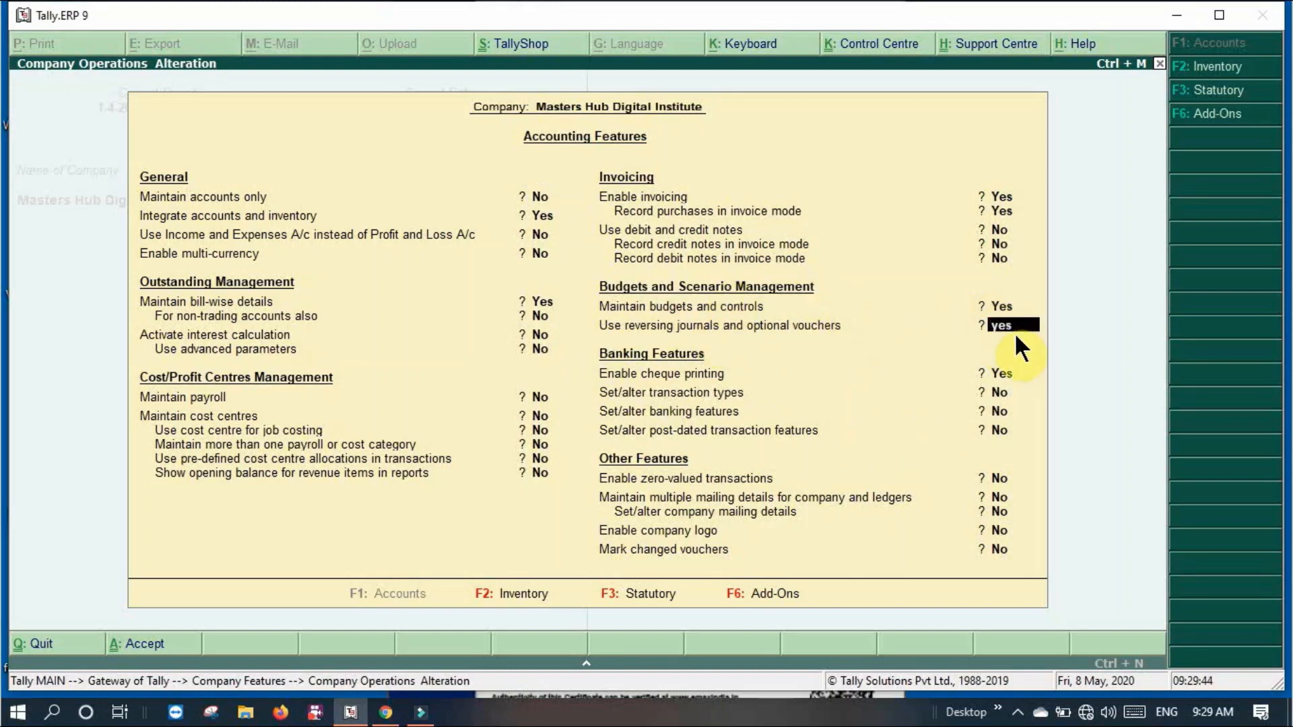
pyautogui.hotkey('ctrl', 'a')
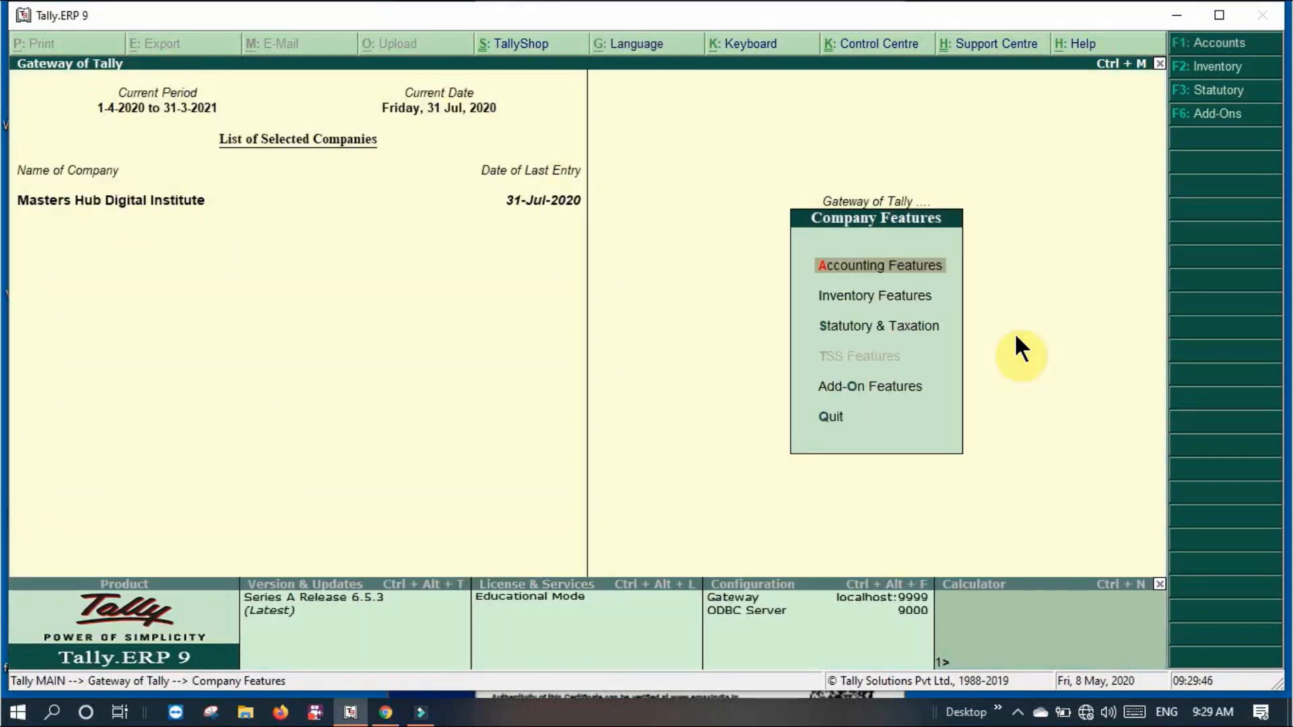
pyautogui.press('Escape')
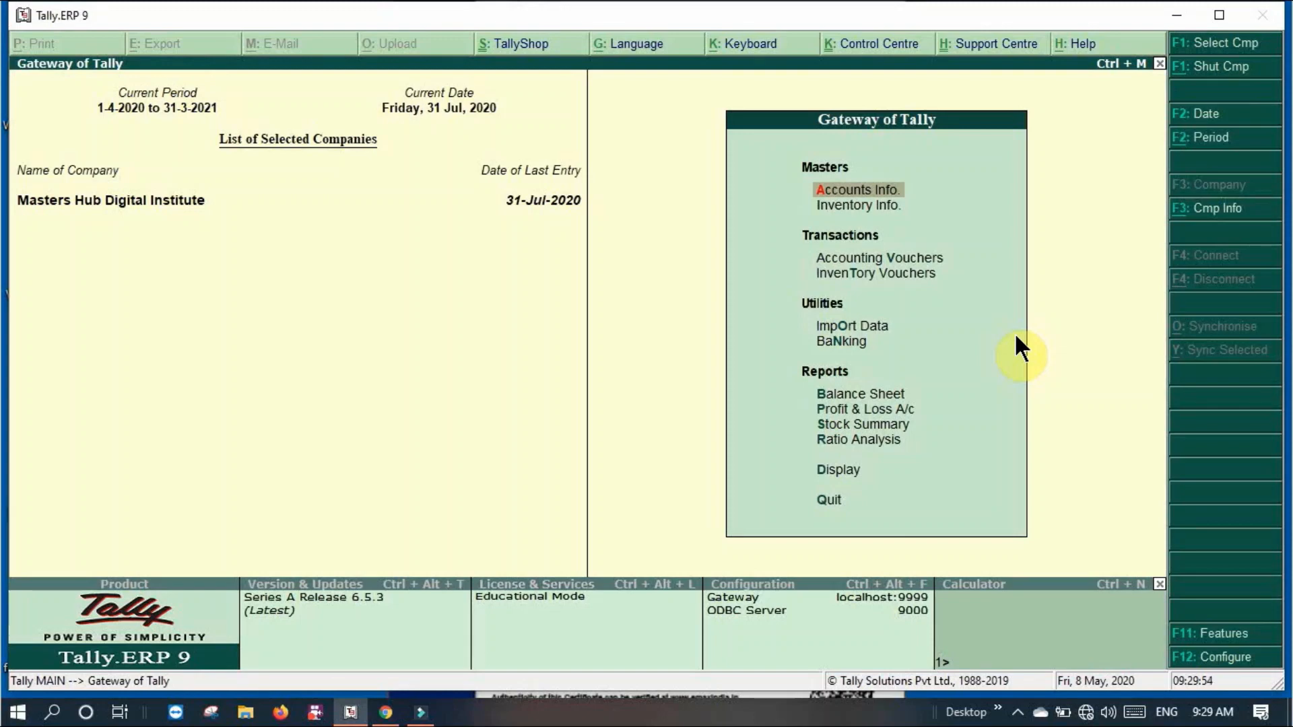
pyautogui.press('Return')
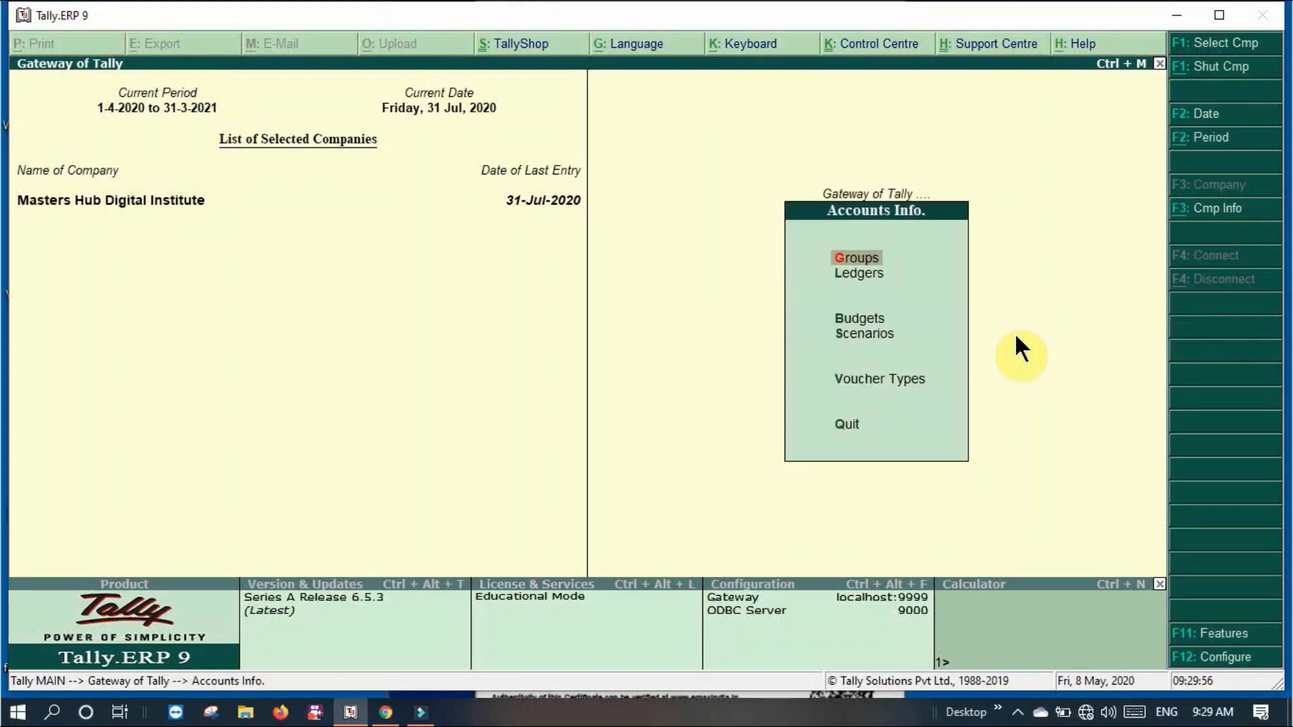
pyautogui.press('Down')
pyautogui.press('Down')
pyautogui.press('Down')
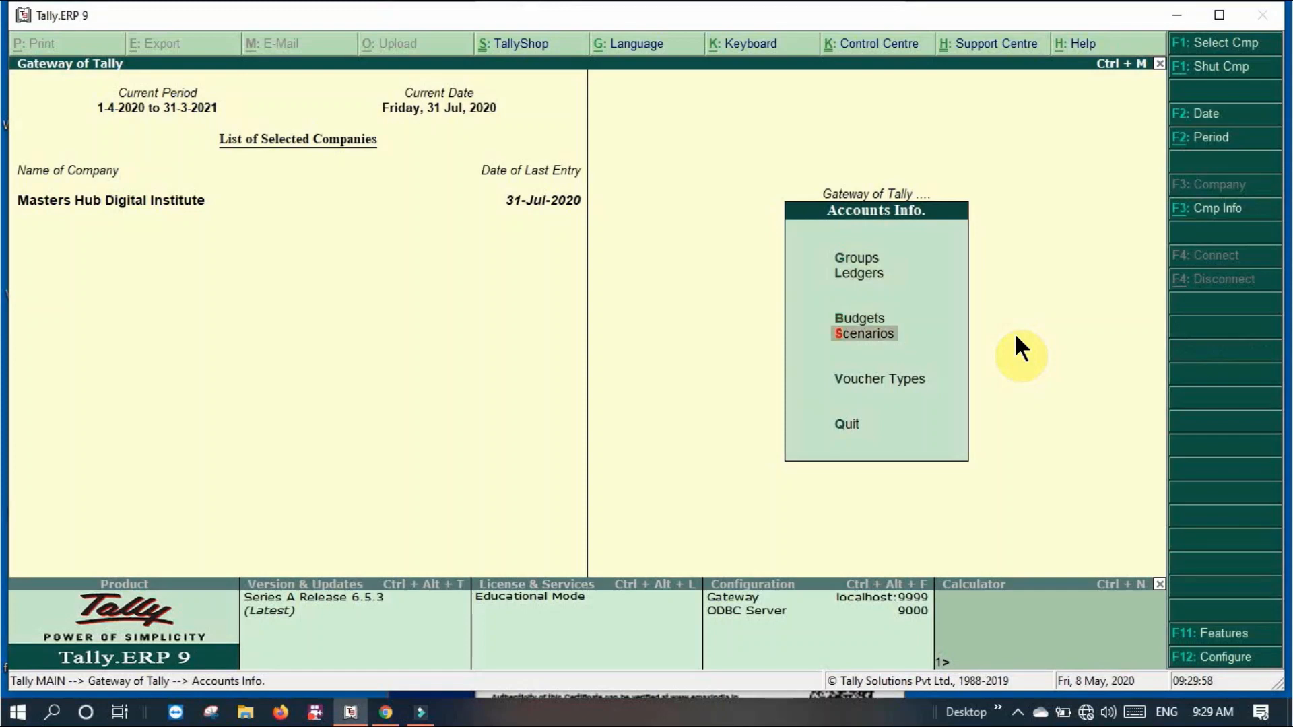
pyautogui.press('Escape')
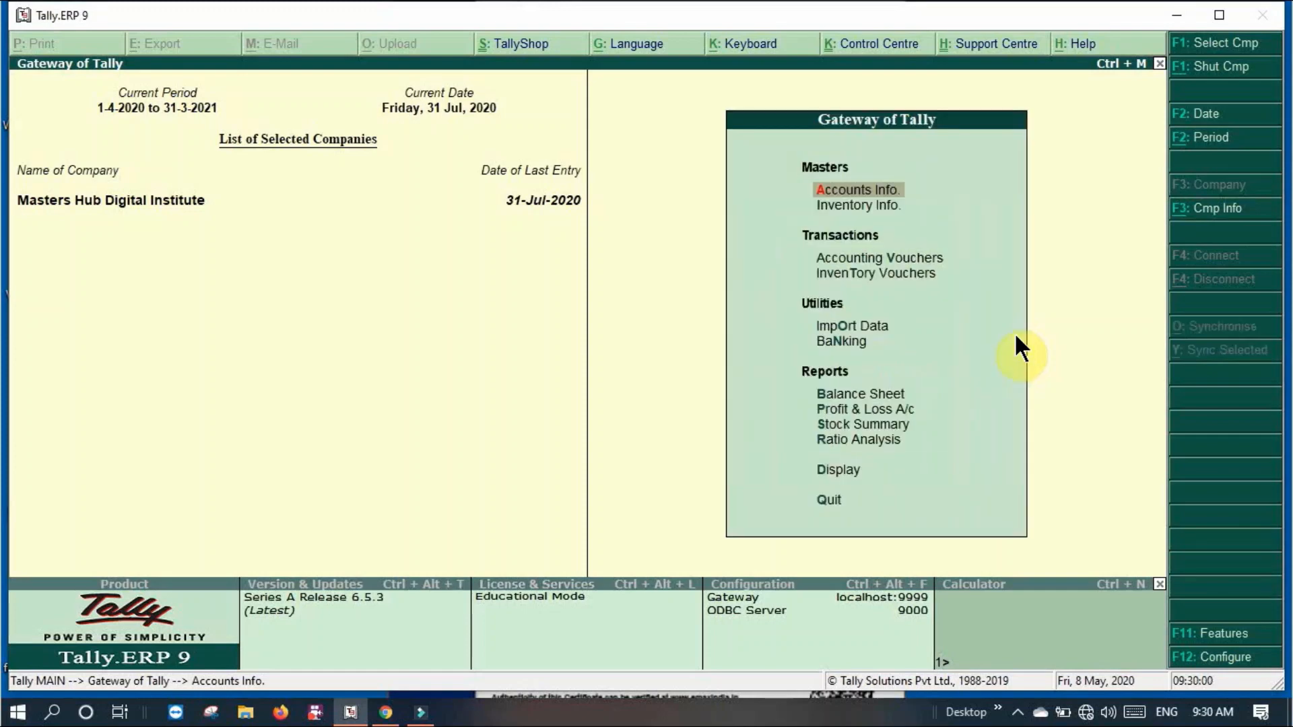
# - Open a new memorandum voucher and check the example transaction in the Google Docs notes in Chrome before returning to Tally
pyautogui.press('v')
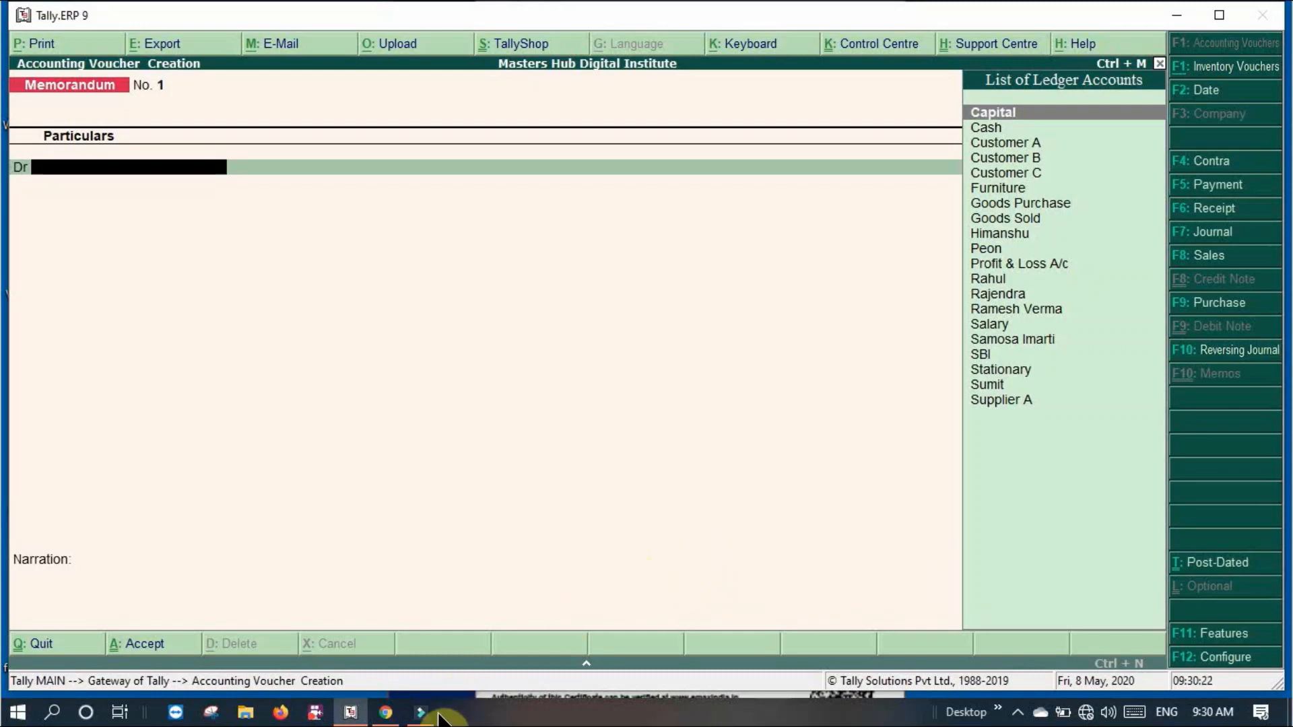
pyautogui.click(386, 712)
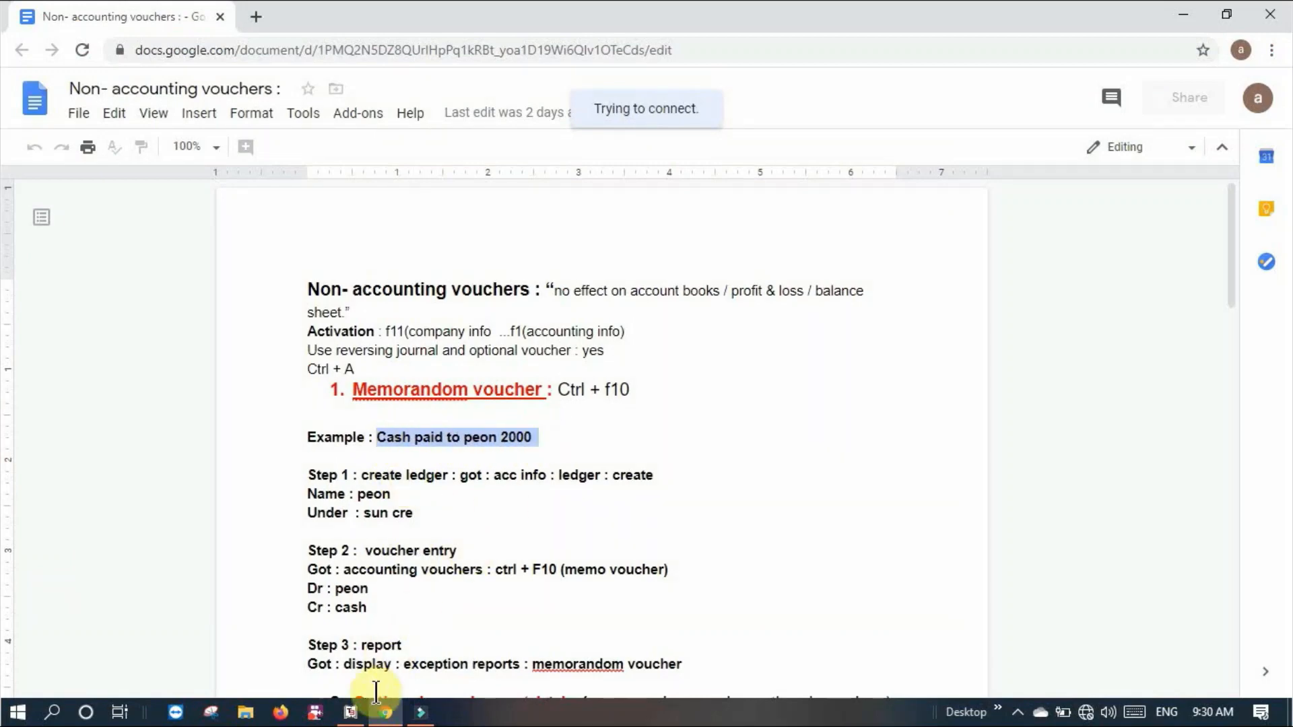
pyautogui.click(351, 714)
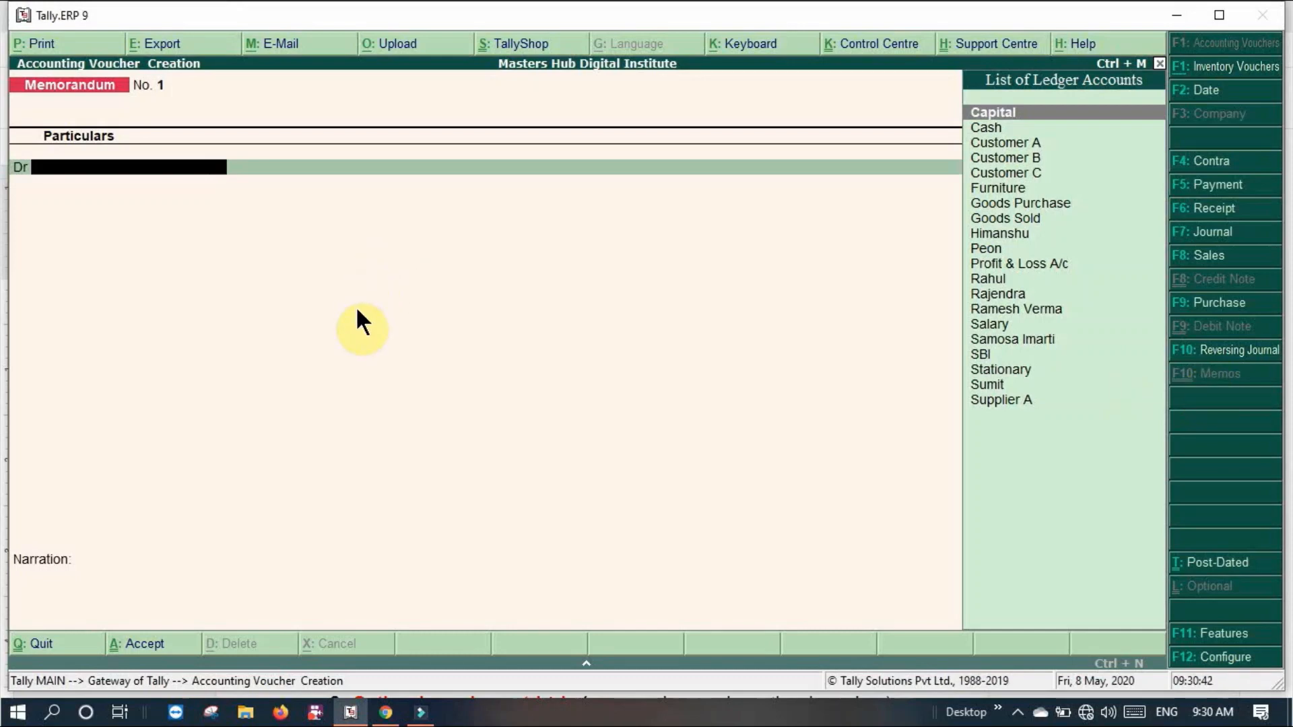
# - Debit the Peon ledger with 2000 and credit Cash with the same amount in the memorandum voucher
pyautogui.write('p,')
pyautogui.press('BackSpace')
pyautogui.press('BackSpace')
pyautogui.write('pe')
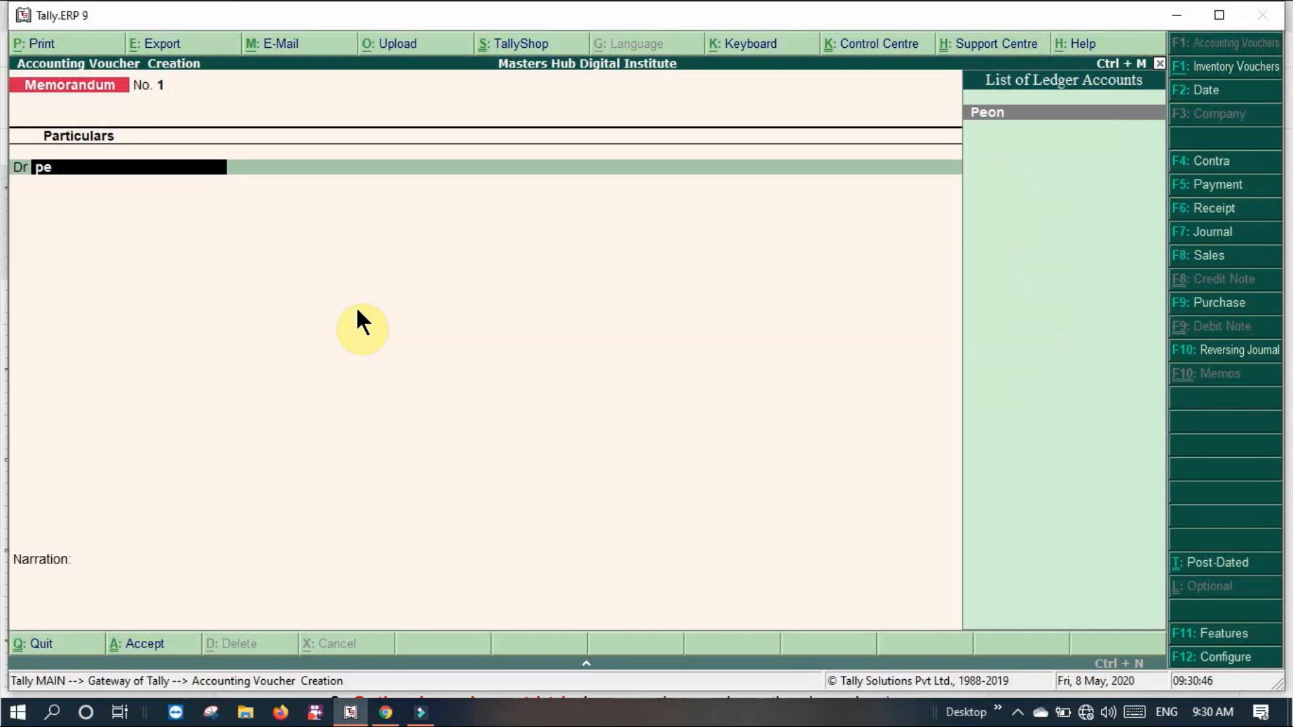
pyautogui.press('Return')
pyautogui.write('000')
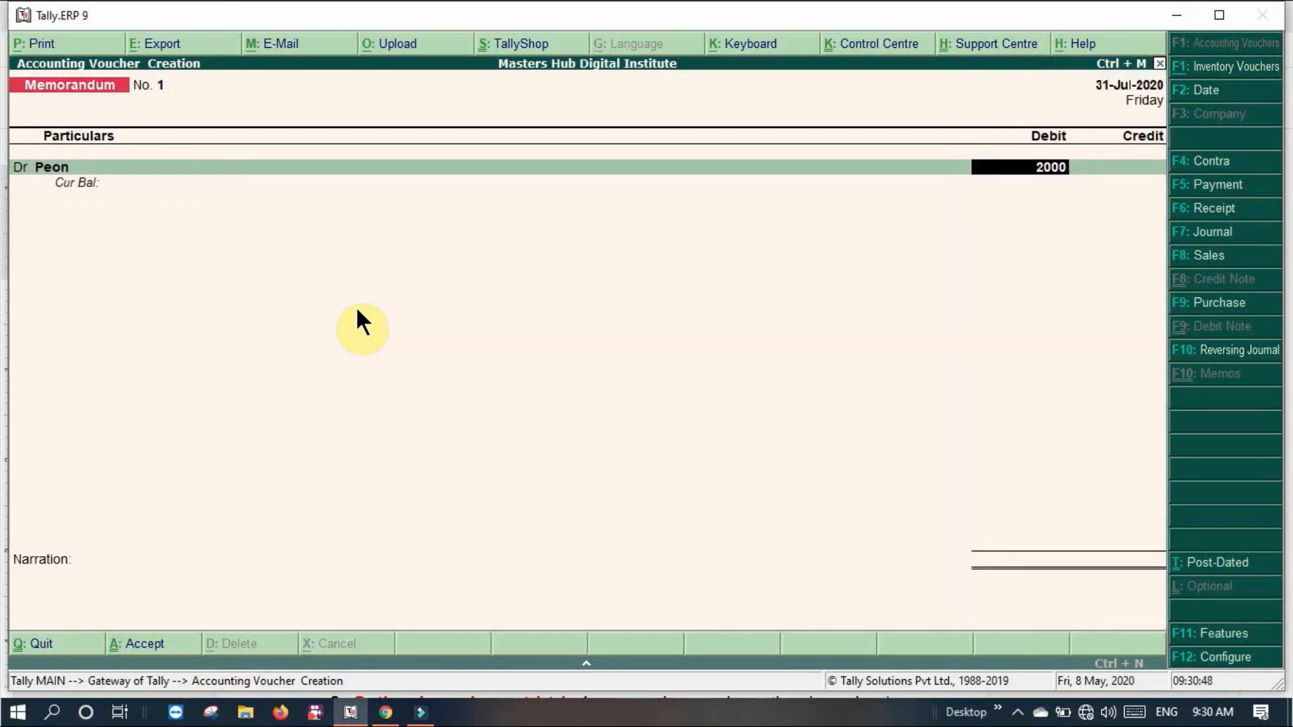
pyautogui.press('Return')
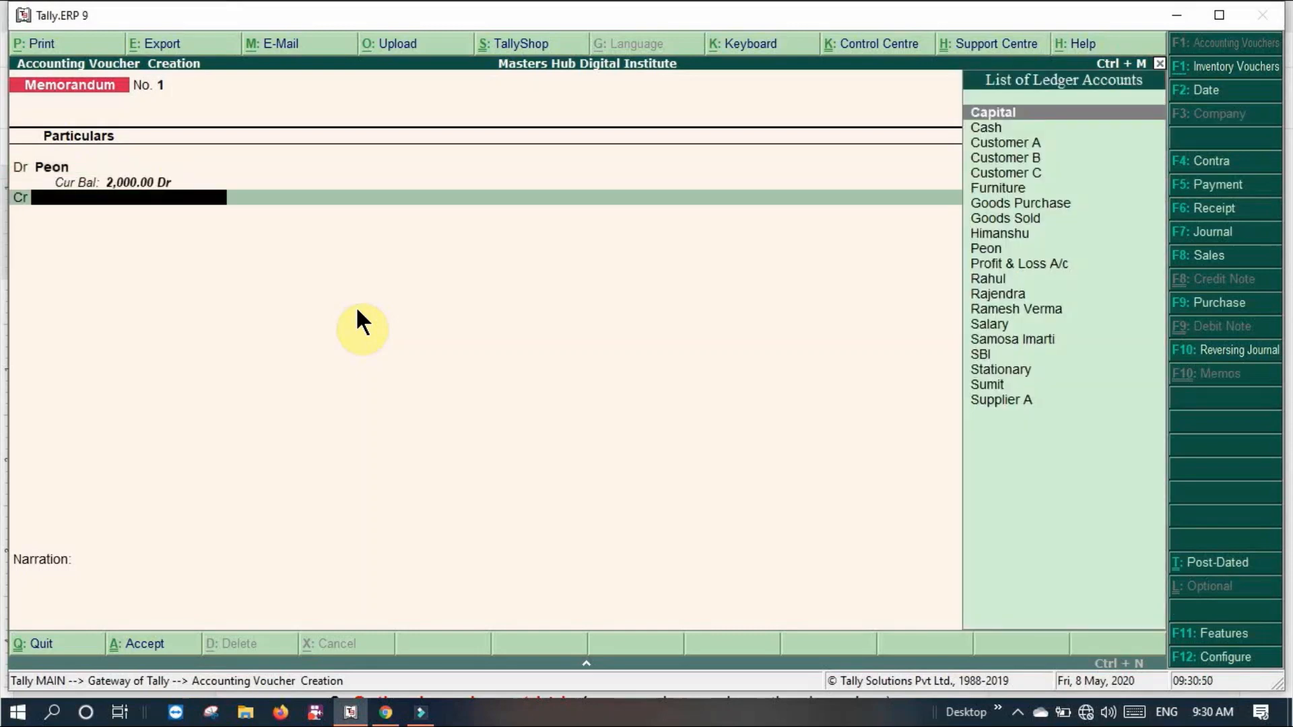
pyautogui.write('cash')
pyautogui.press('Return')
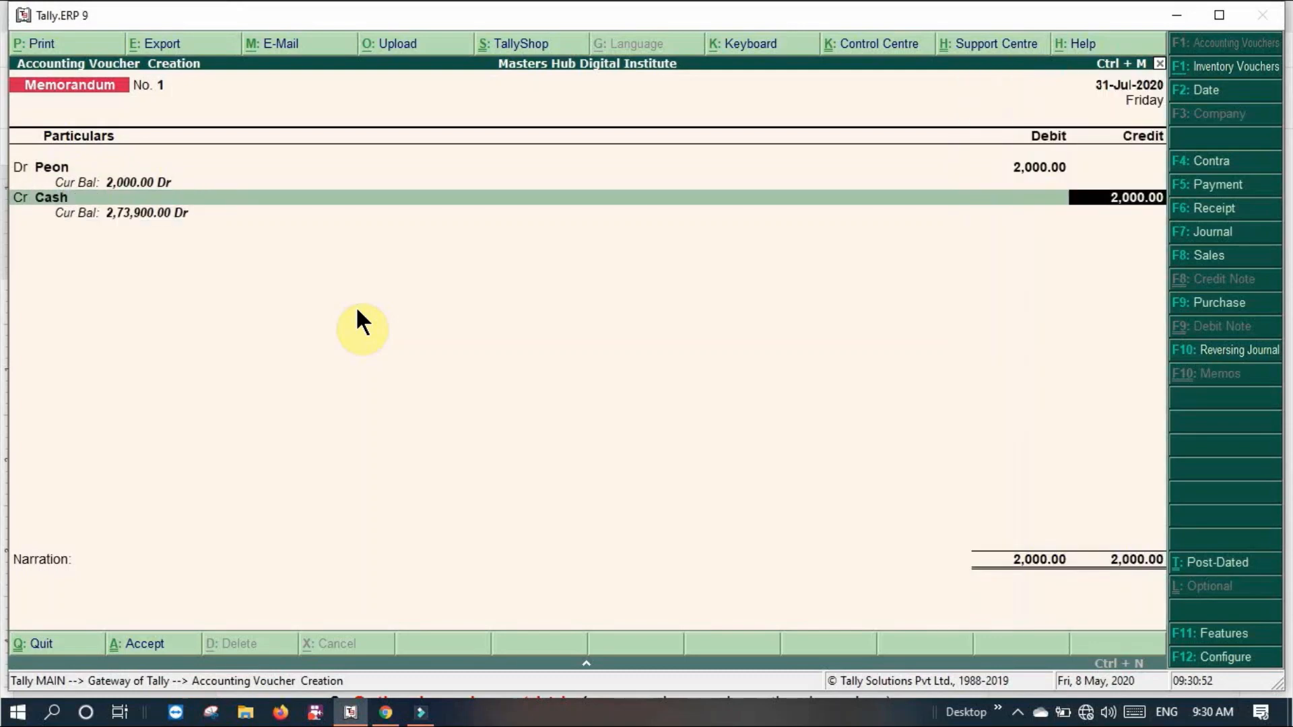
pyautogui.press('Return')
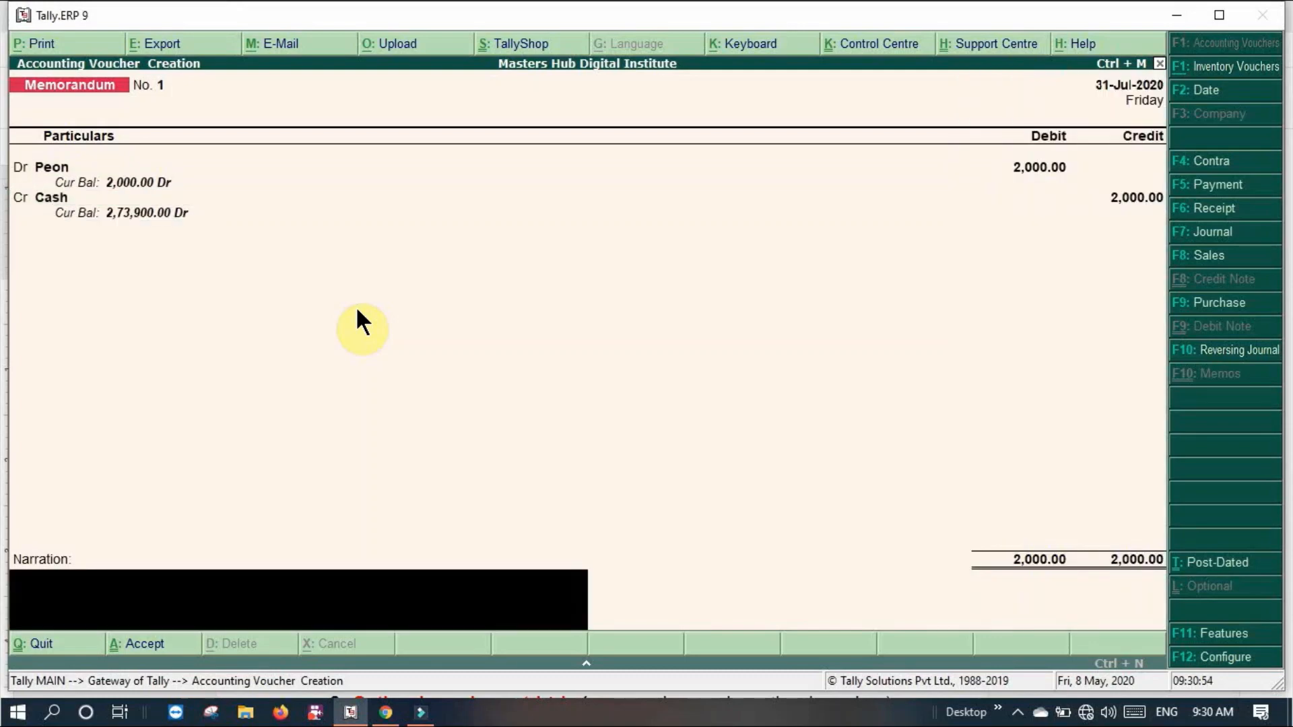
# - Add the narration "paid for stationary items.", accept the memorandum voucher and leave voucher creation
pyautogui.write('paid')
pyautogui.write(' fort')
pyautogui.write(' stat')
pyautogui.write('ionan')
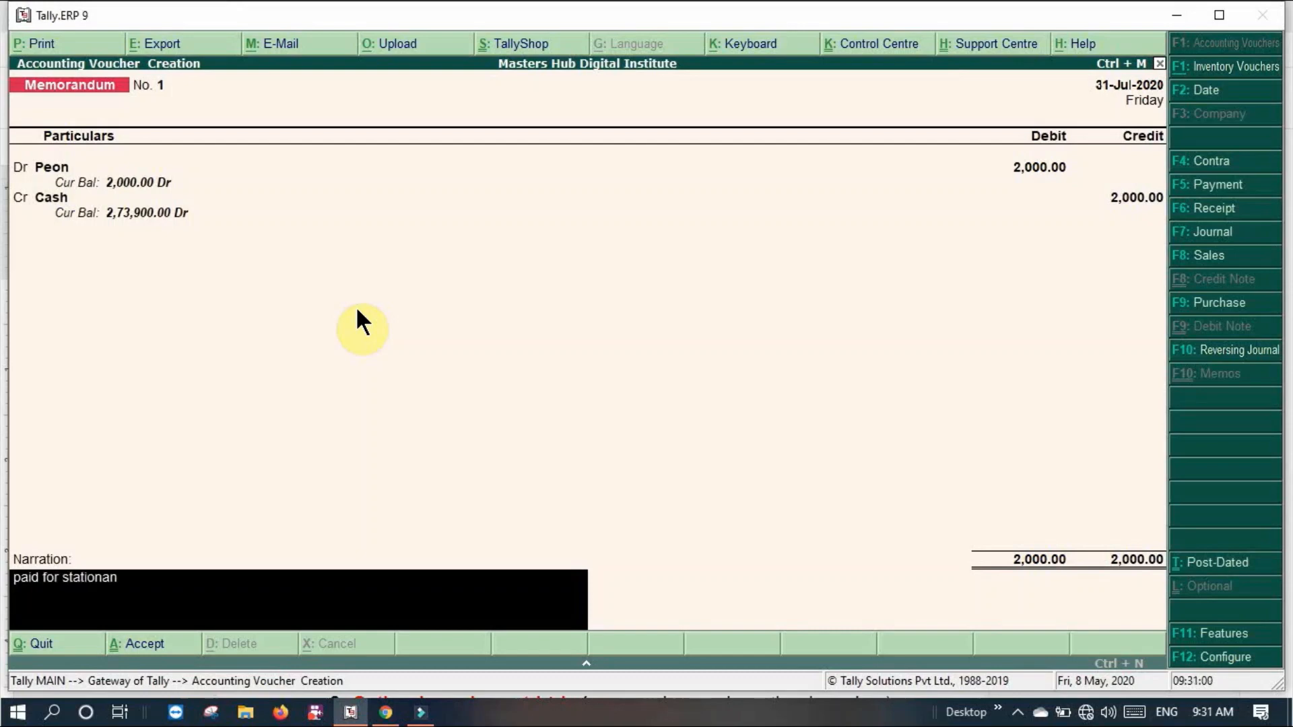
pyautogui.press('BackSpace')
pyautogui.write('ry ites')
pyautogui.press('BackSpace')
pyautogui.write('ms.')
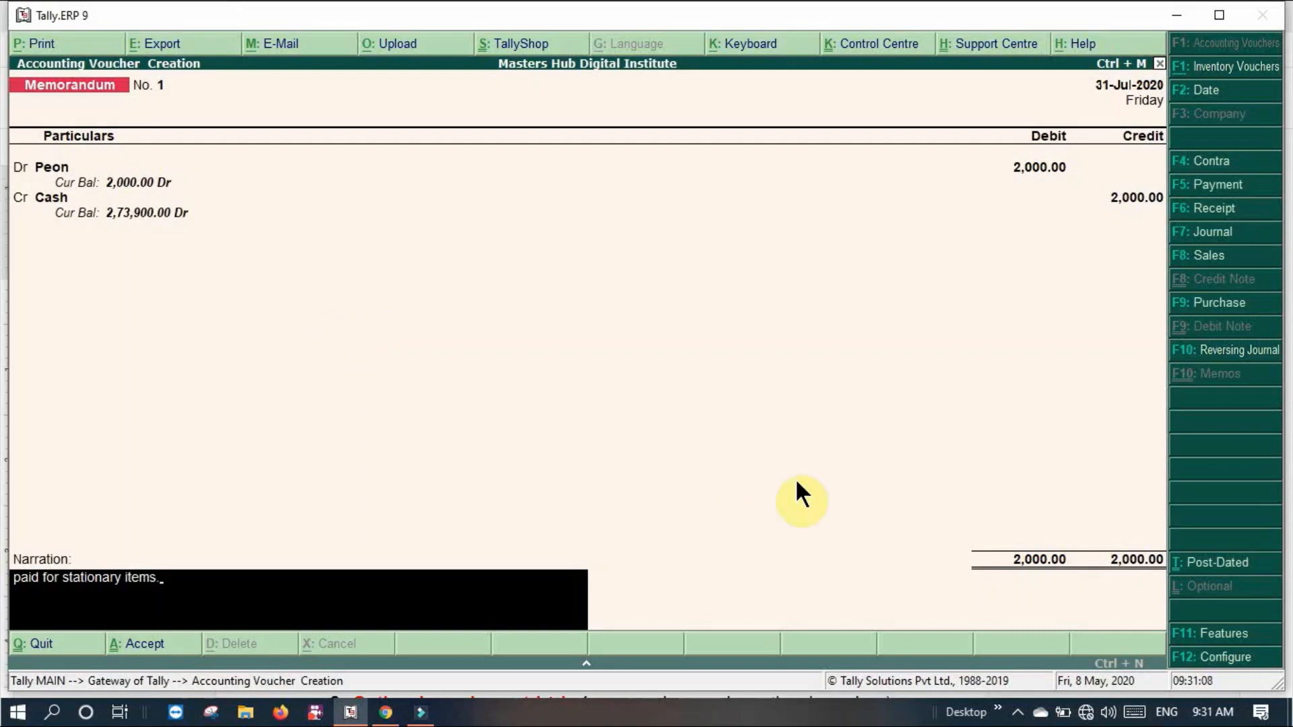
pyautogui.press('Return')
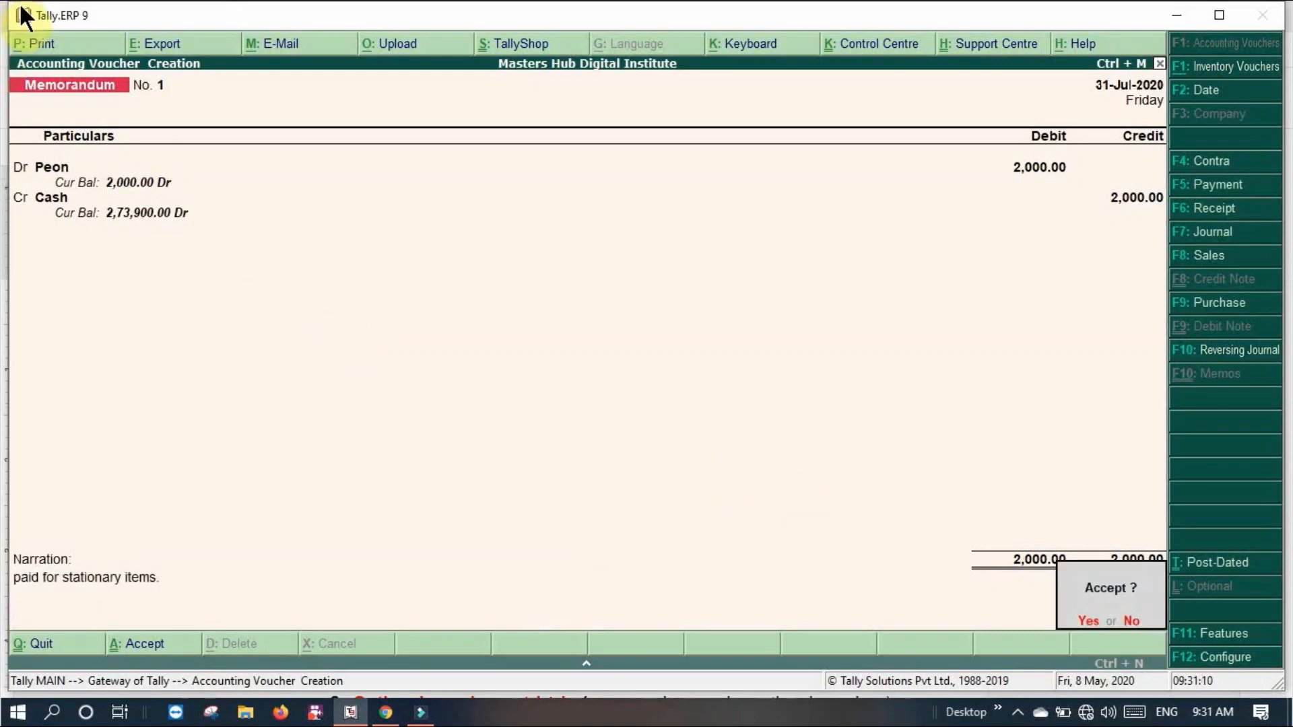
pyautogui.press('Return')
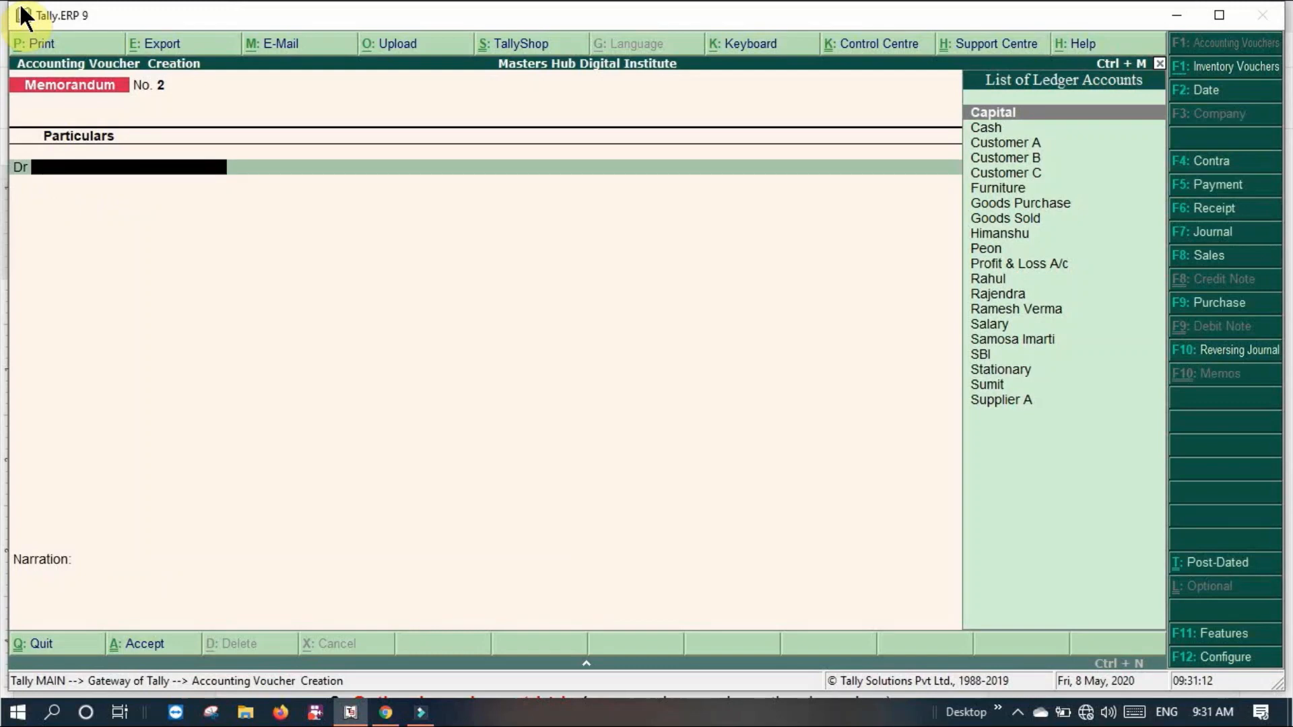
pyautogui.press('Escape')
pyautogui.press('Return')
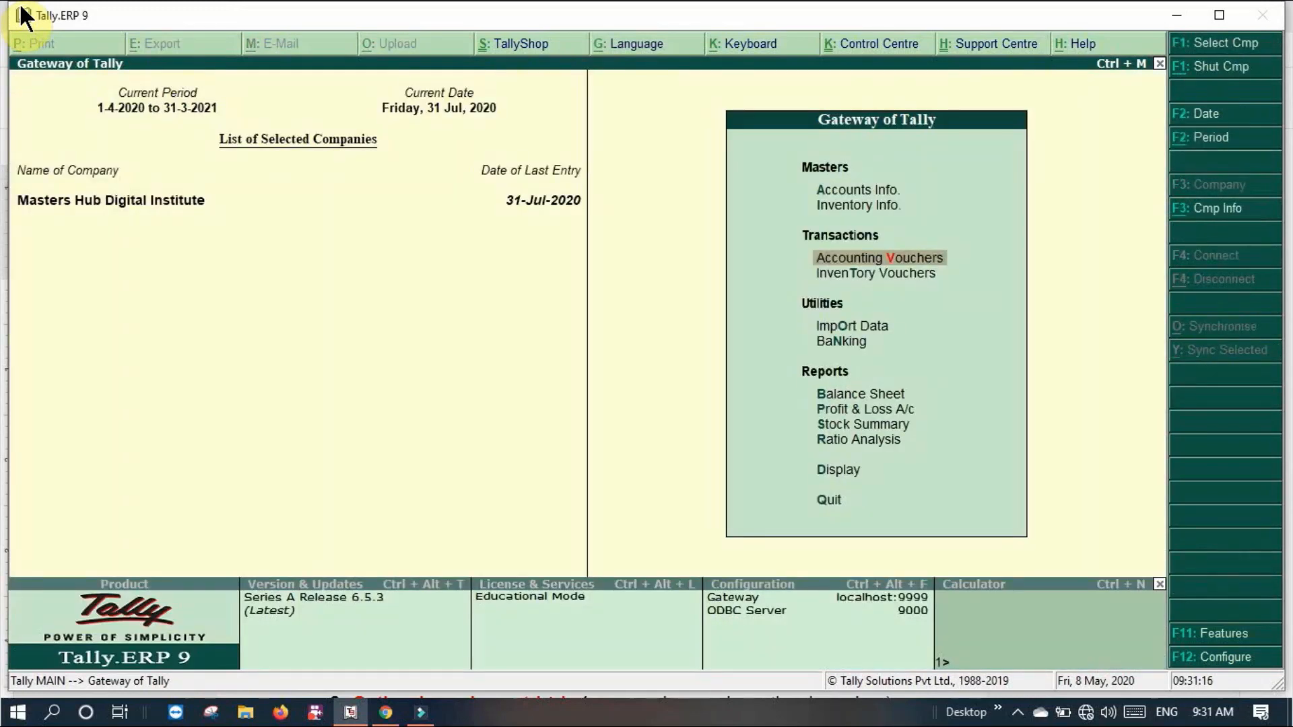
# - Examine the Profit & Loss A/c in detailed view for any effect of the memorandum voucher
pyautogui.press('Down')
pyautogui.press('Down')
pyautogui.press('Down')
pyautogui.press('Down')
pyautogui.press('Down')
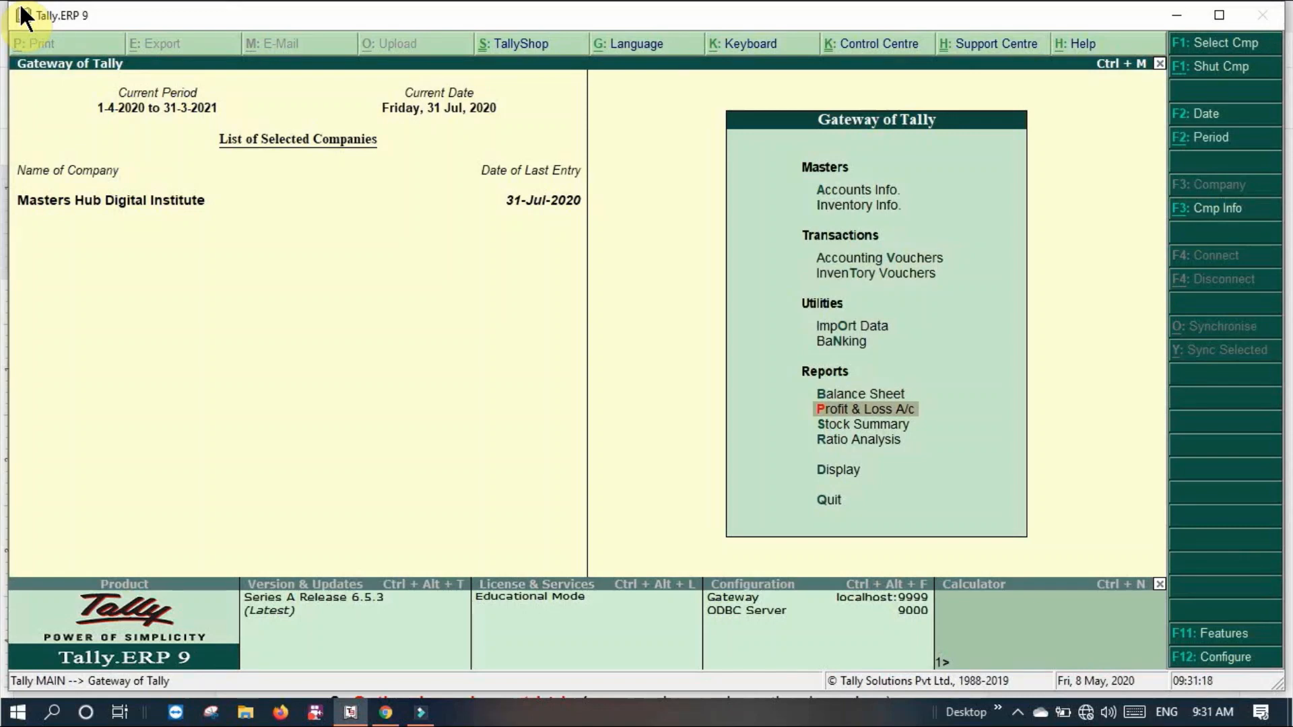
pyautogui.press('Return')
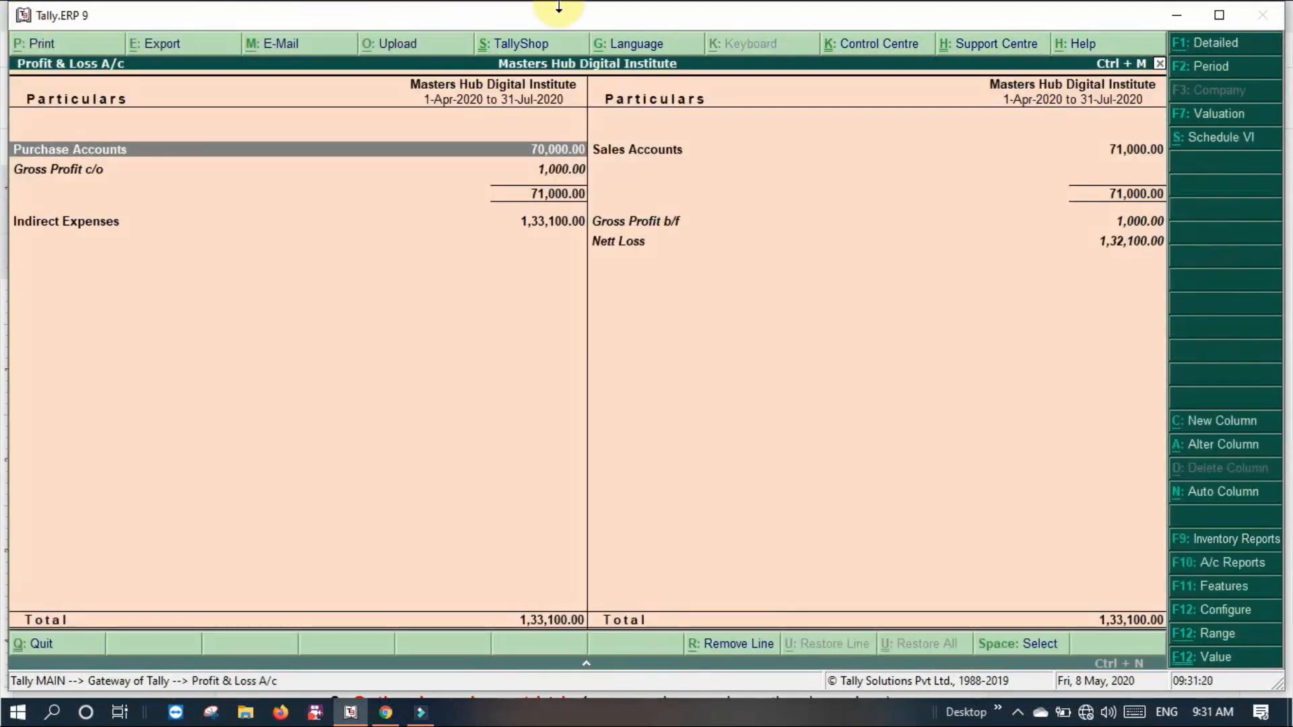
pyautogui.click(1214, 46)
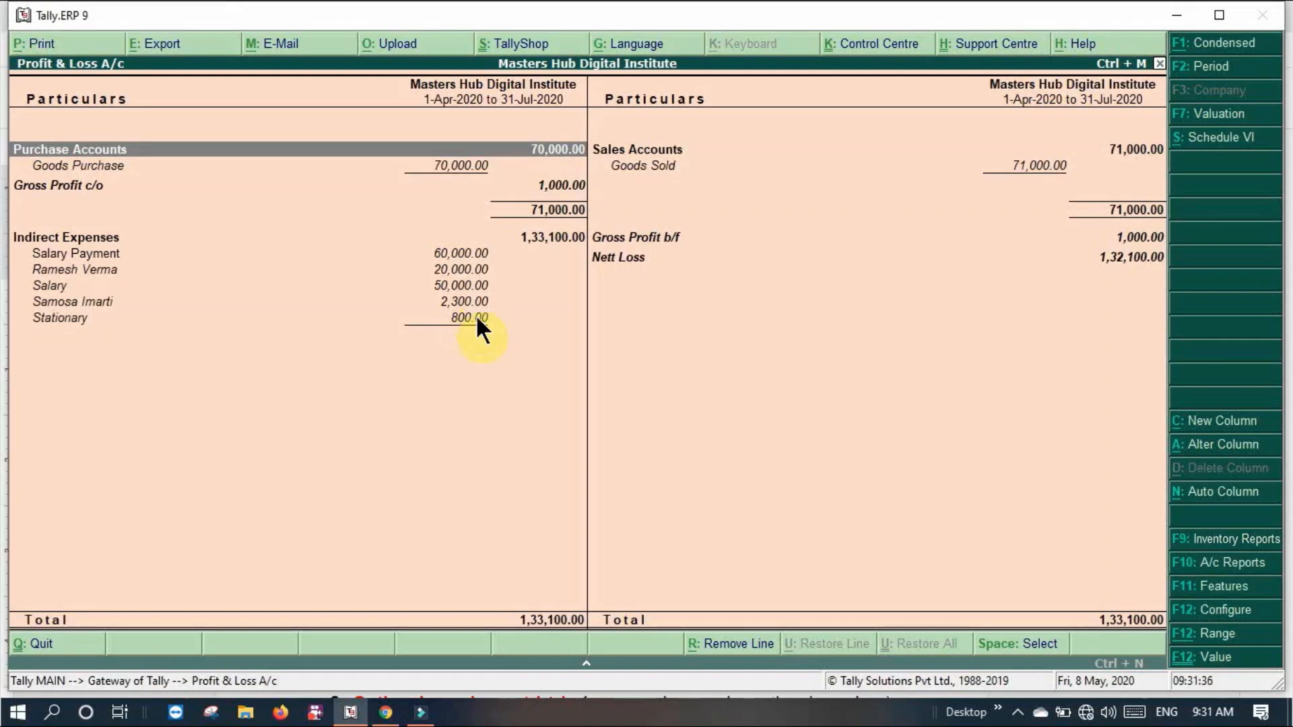
pyautogui.press('Escape')
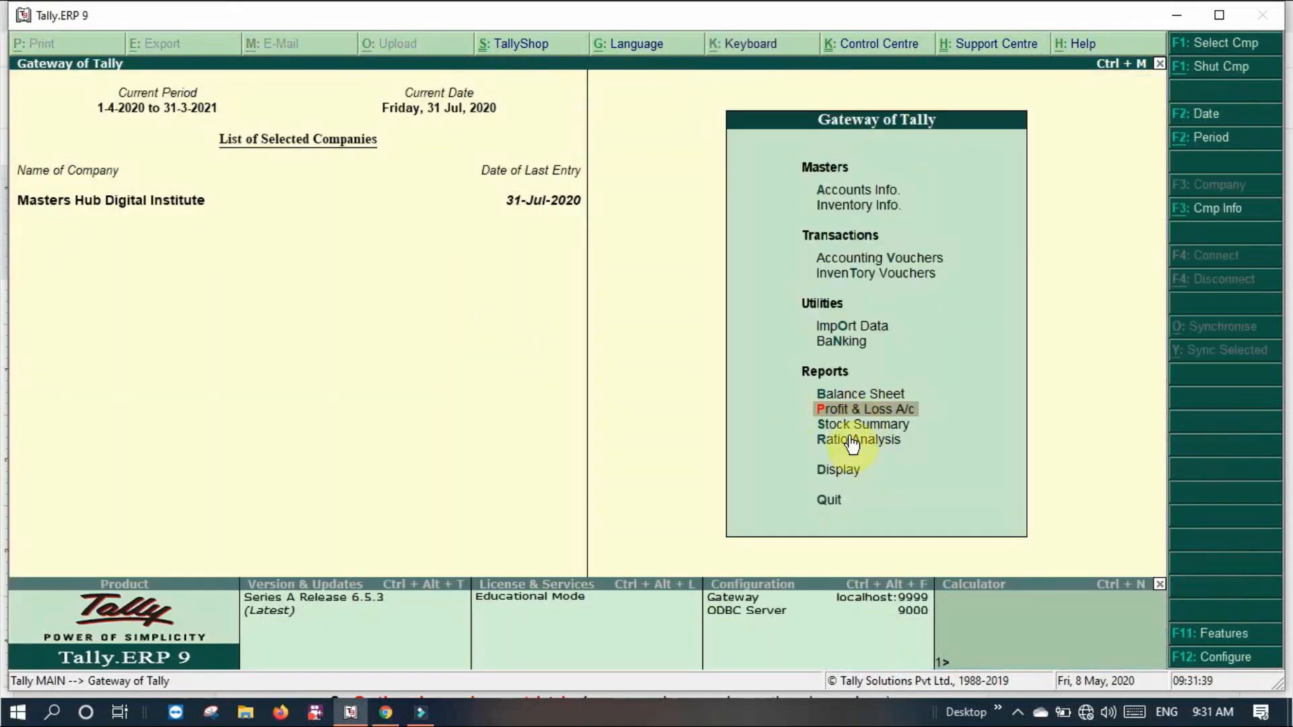
# - Check the Peon ledger's vouchers in the account books and return to the Gateway of Tally
pyautogui.click(836, 470)
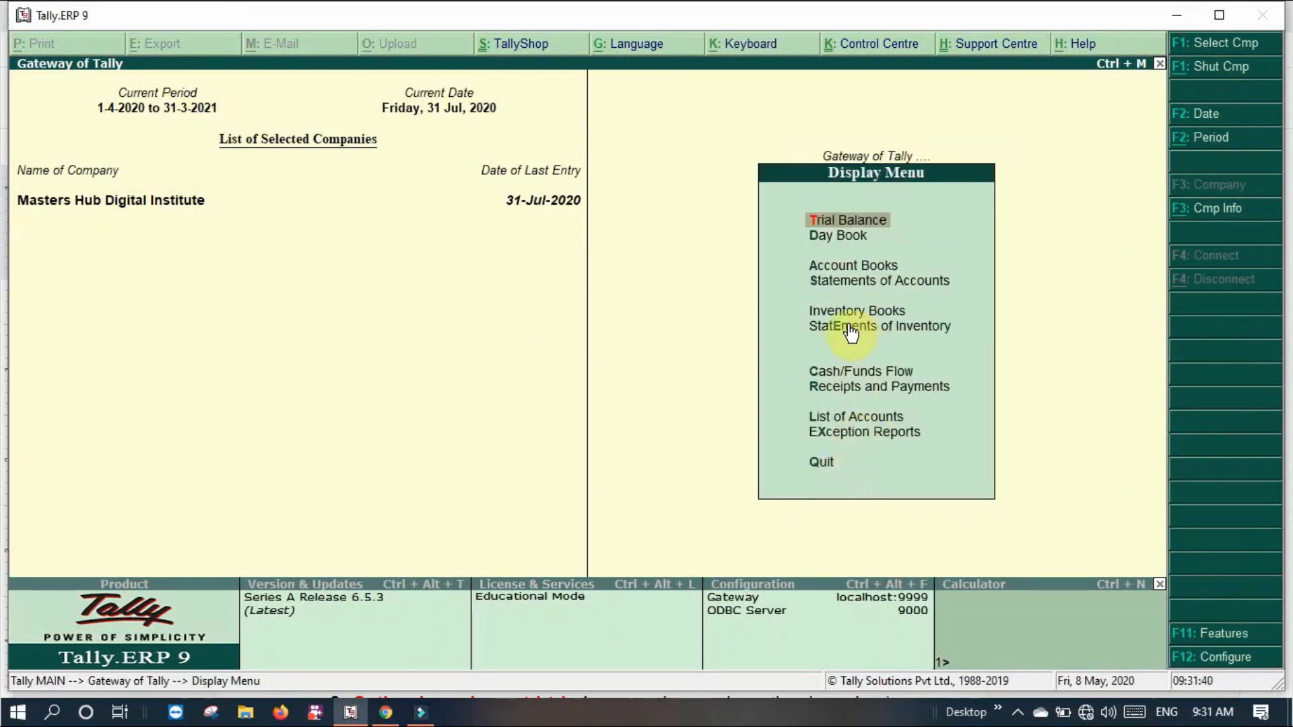
pyautogui.press('a')
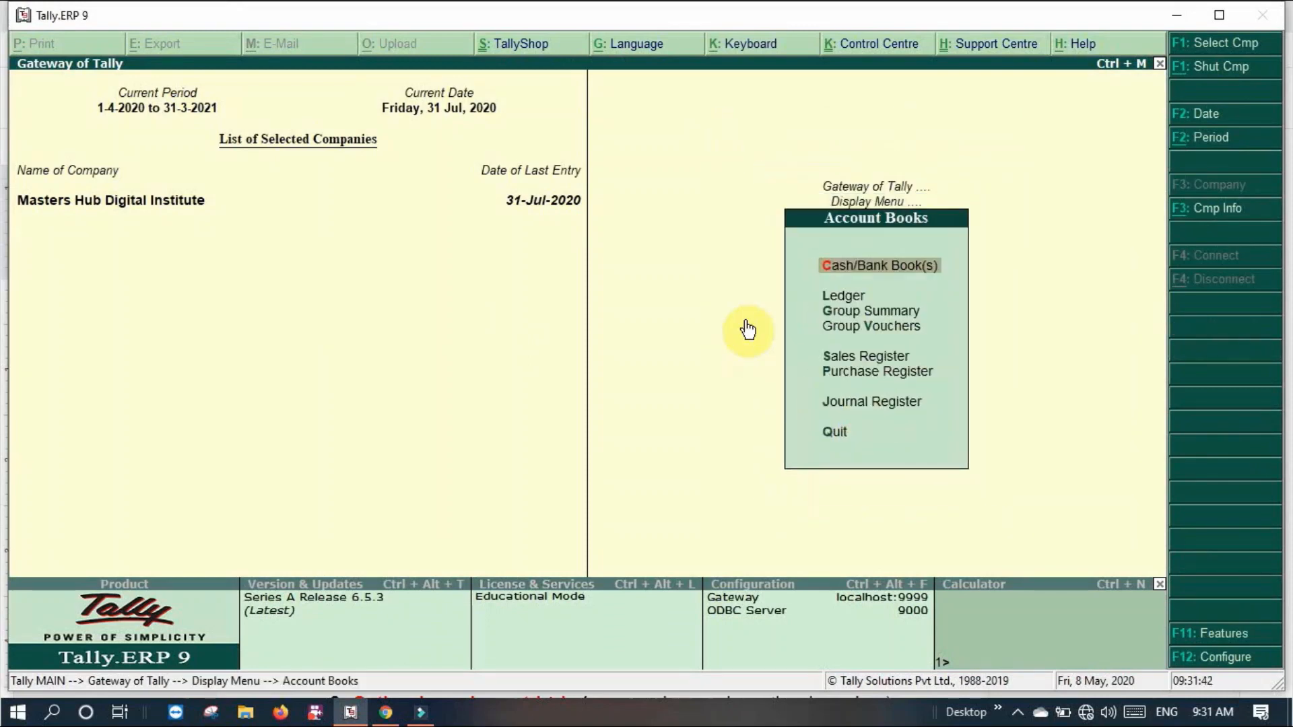
pyautogui.click(844, 295)
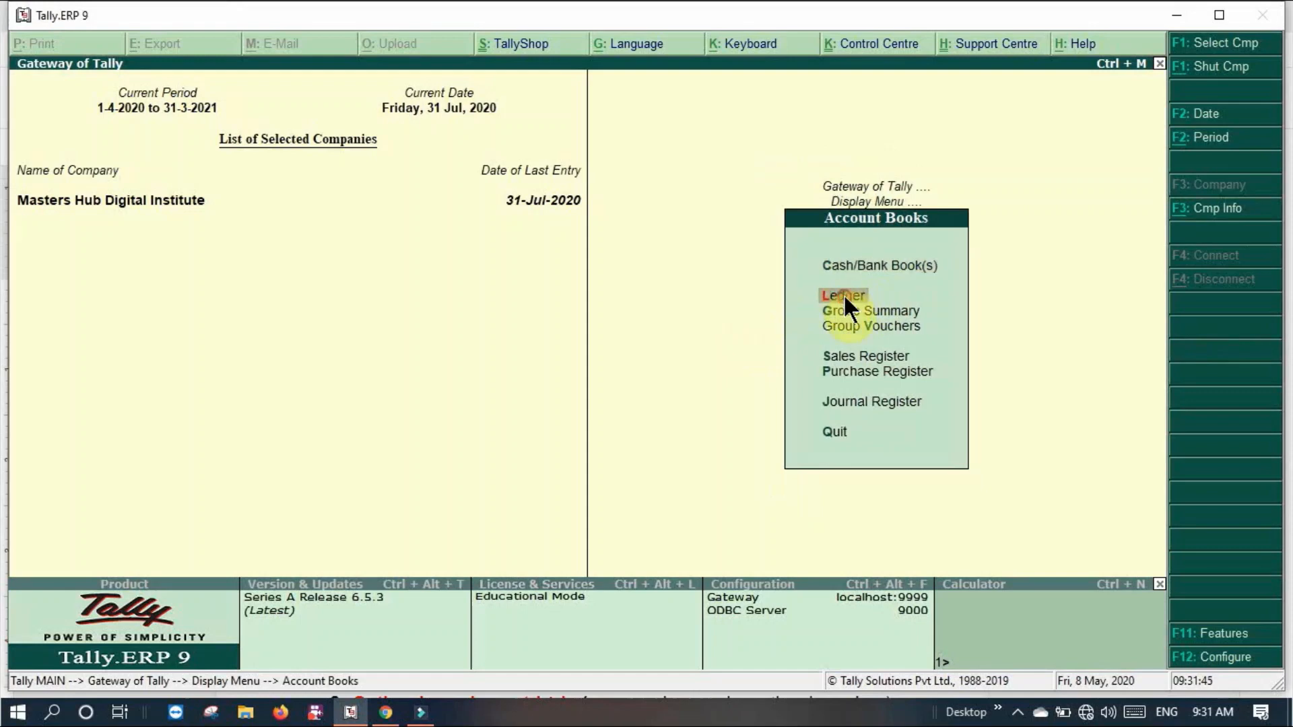
pyautogui.click(845, 297)
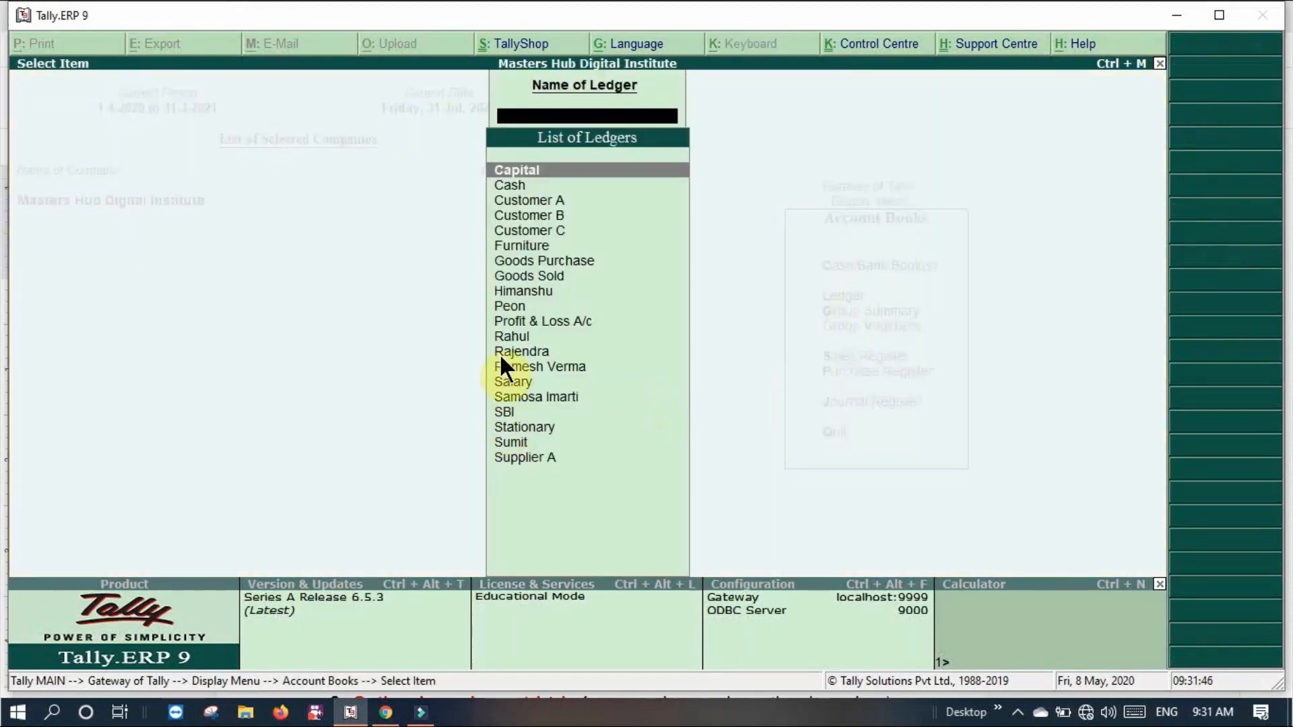
pyautogui.click(503, 305)
pyautogui.click(503, 306)
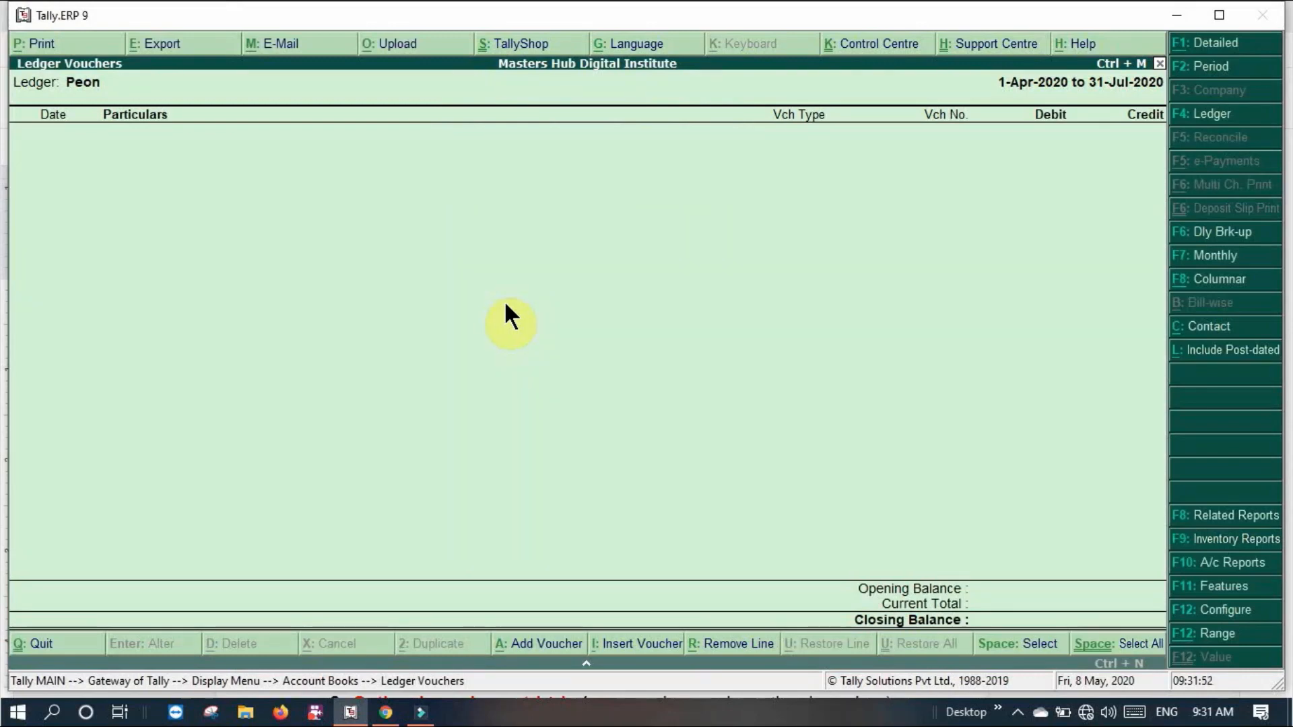
pyautogui.press('Escape')
pyautogui.press('Escape')
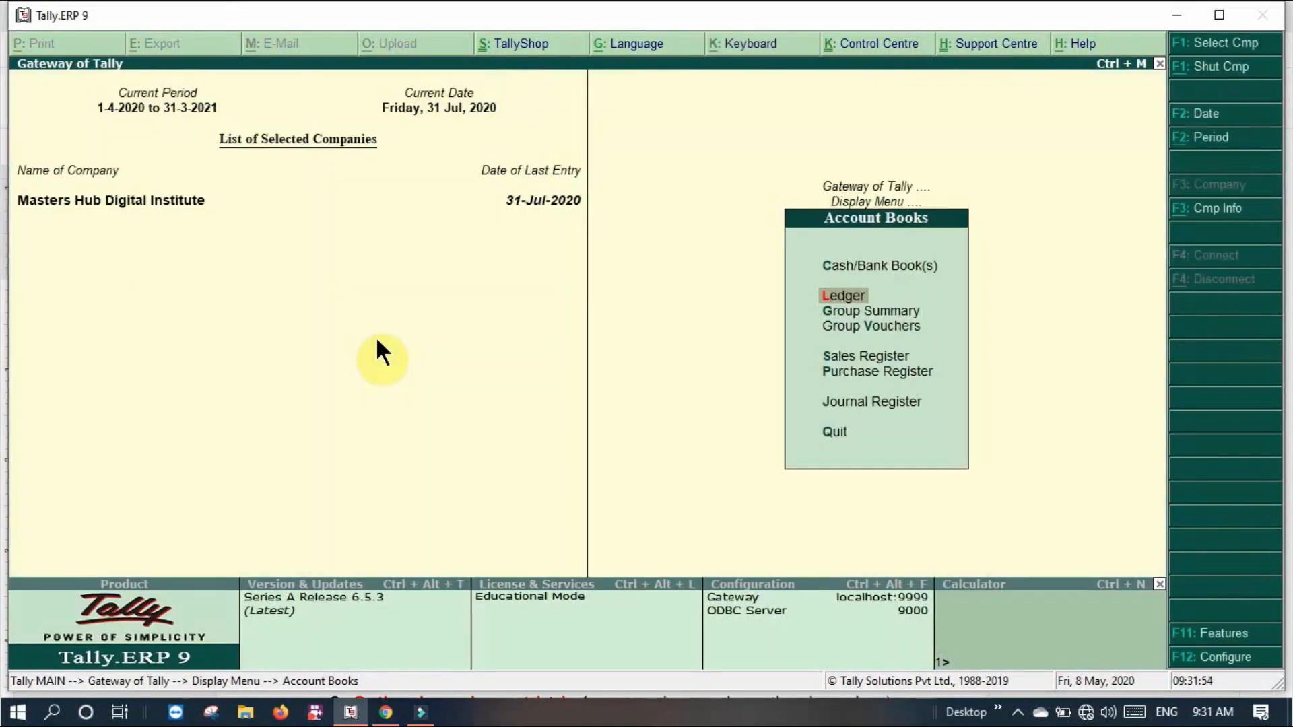
pyautogui.press('Escape')
pyautogui.press('Escape')
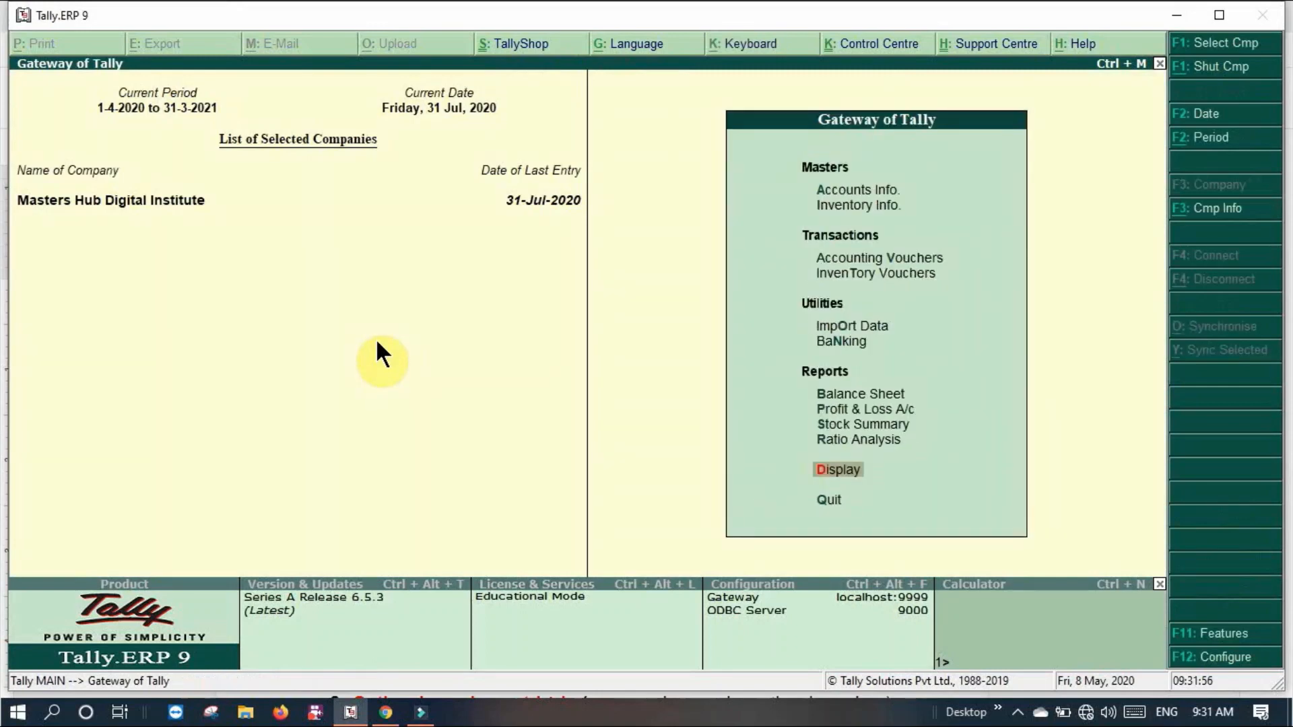
# - Open the memorandum register from the exception reports and view July's list of memorandum vouchers
pyautogui.press('Return')
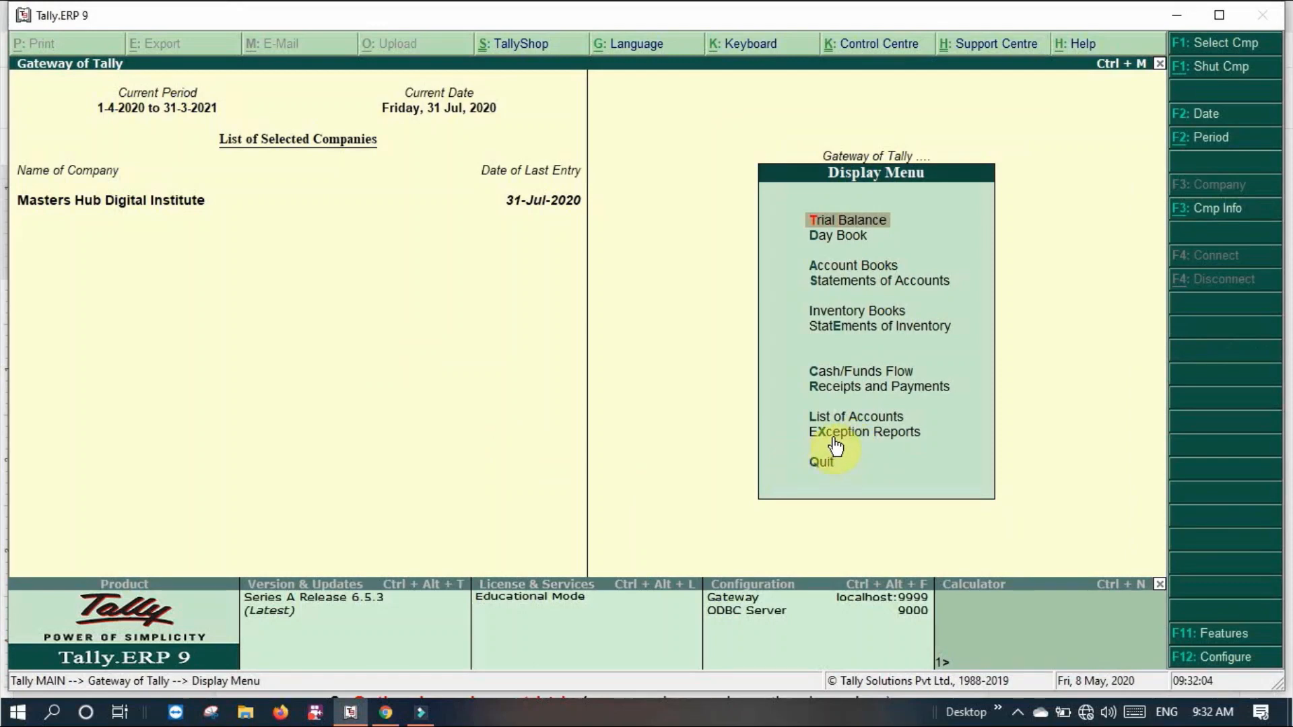
pyautogui.press('x')
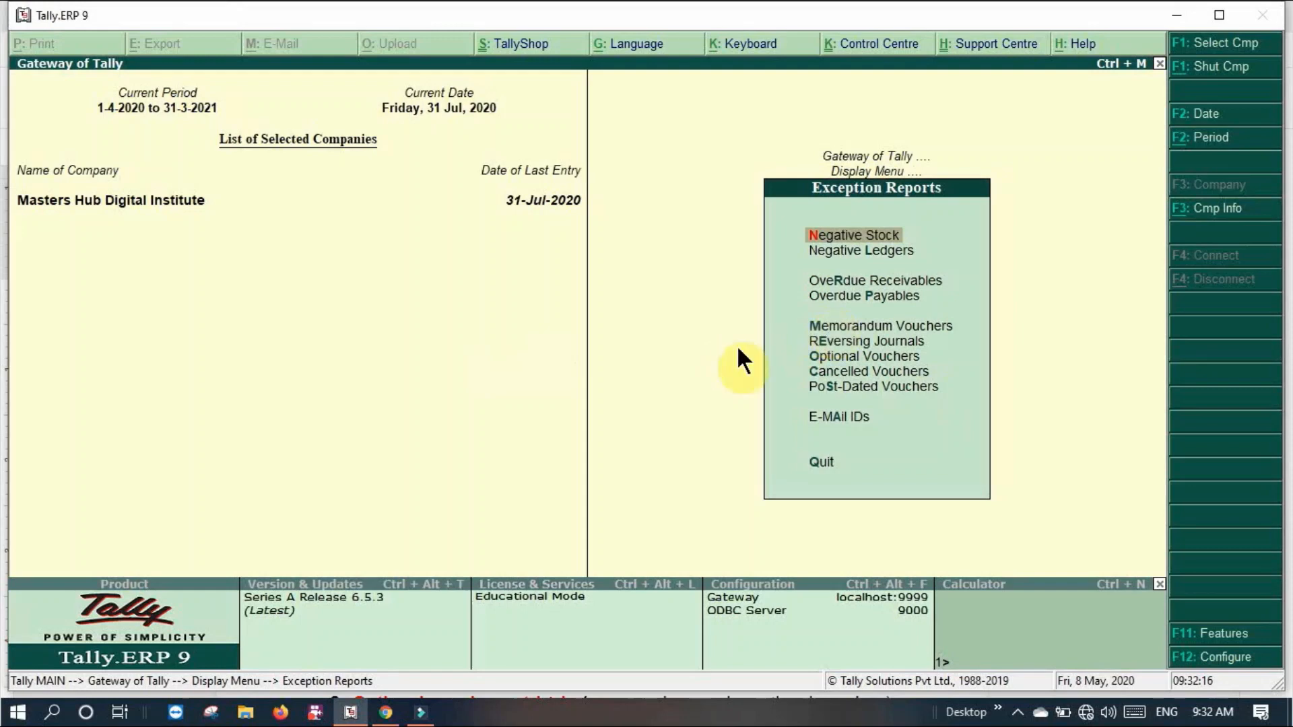
pyautogui.press('m')
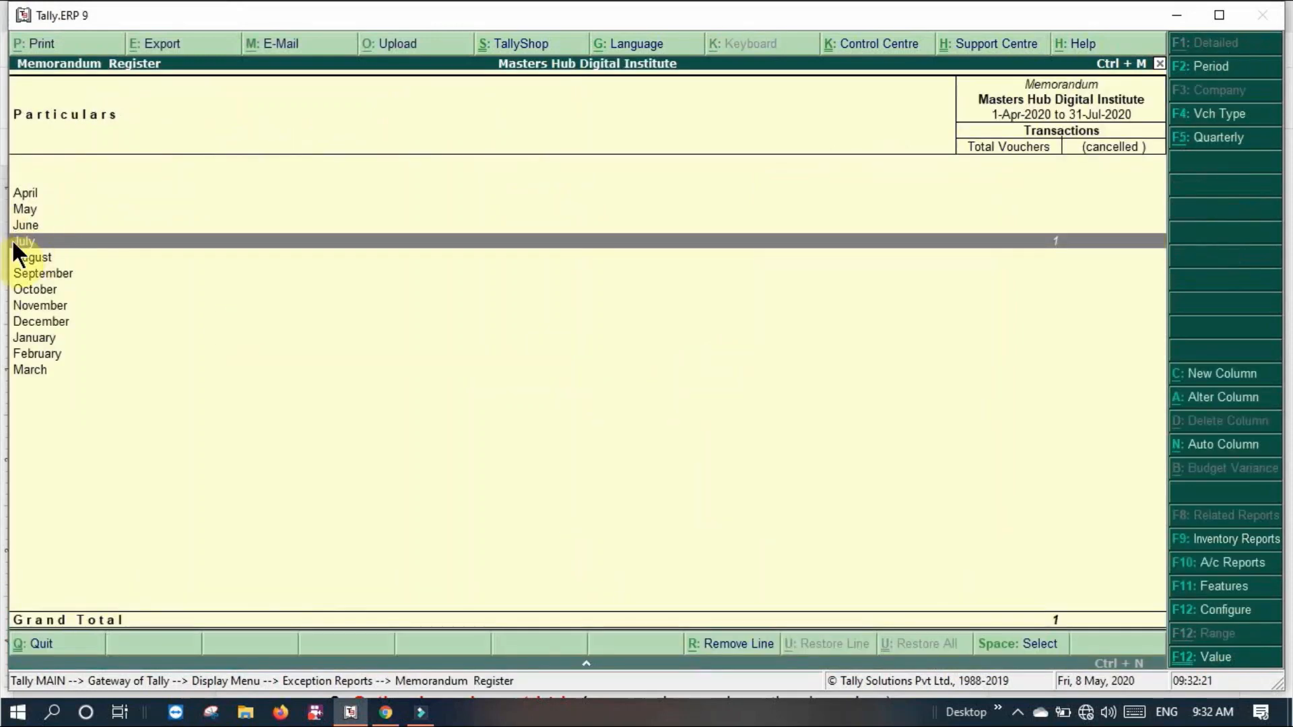
pyautogui.click(1084, 257)
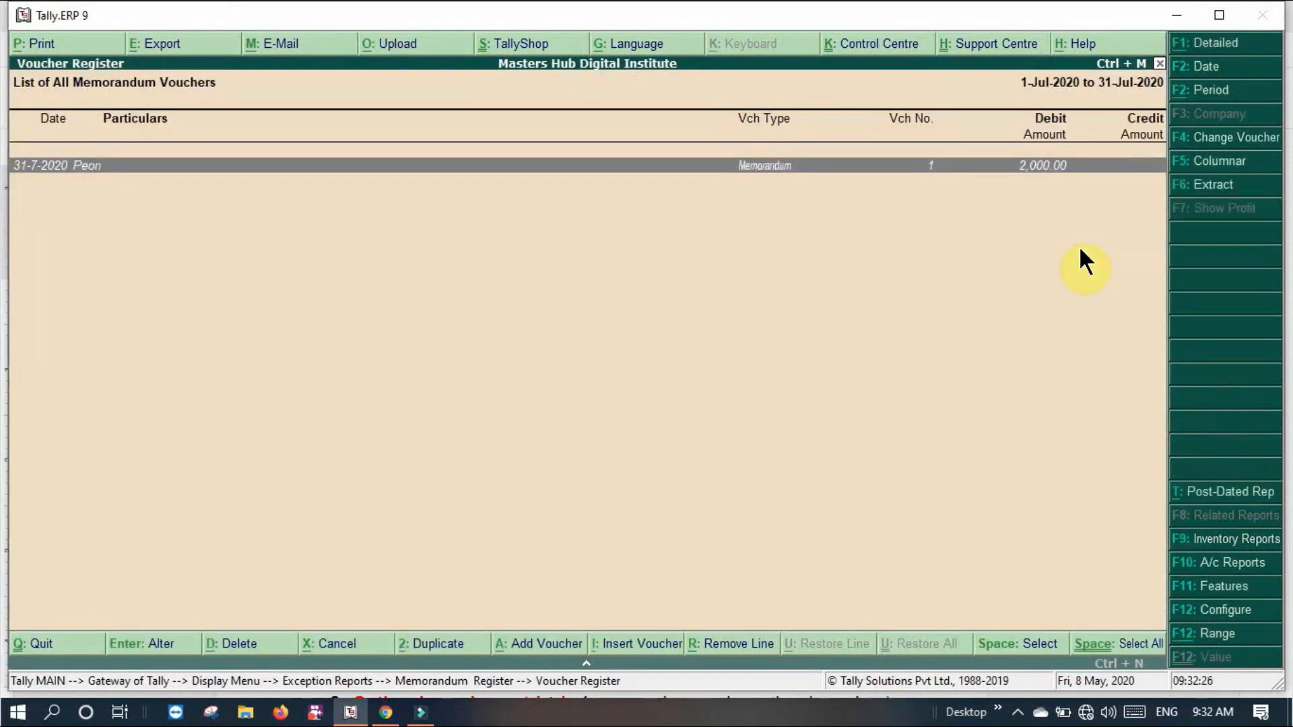
# - Open the Peon memorandum voucher for alteration and convert it to a Cash Payment voucher
pyautogui.press('Return')
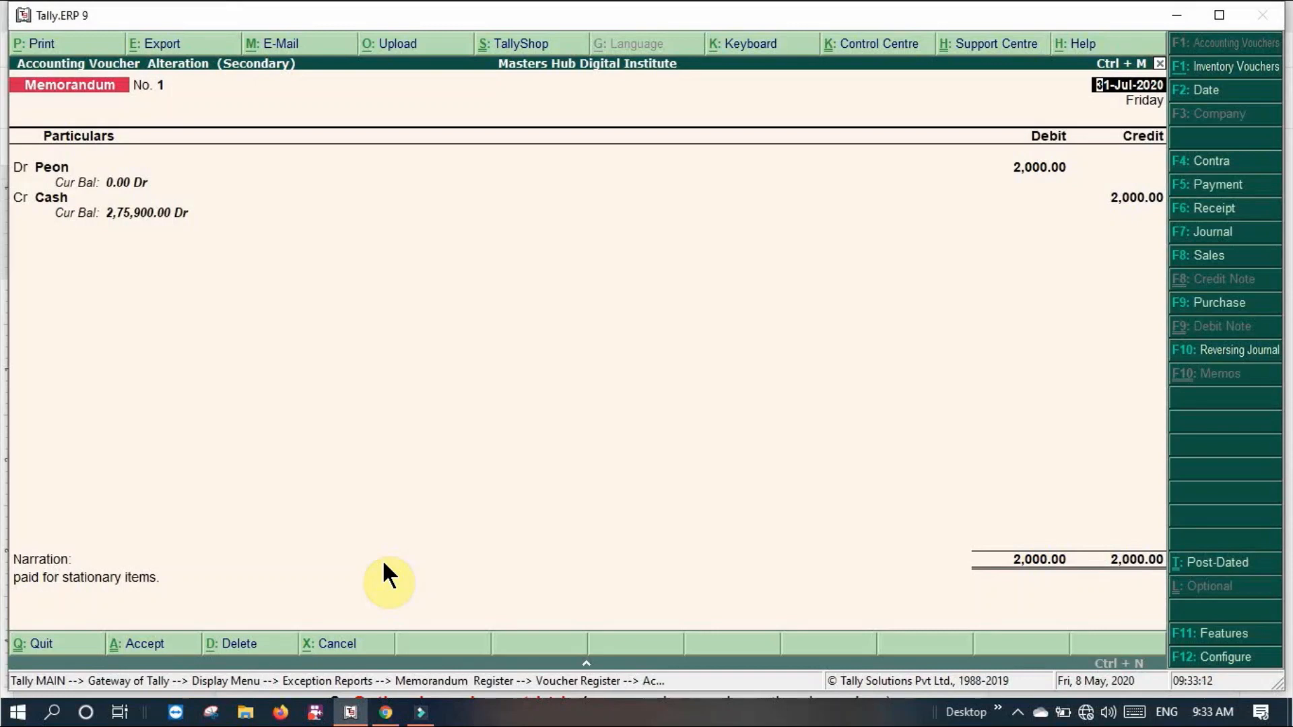
pyautogui.press('F5')
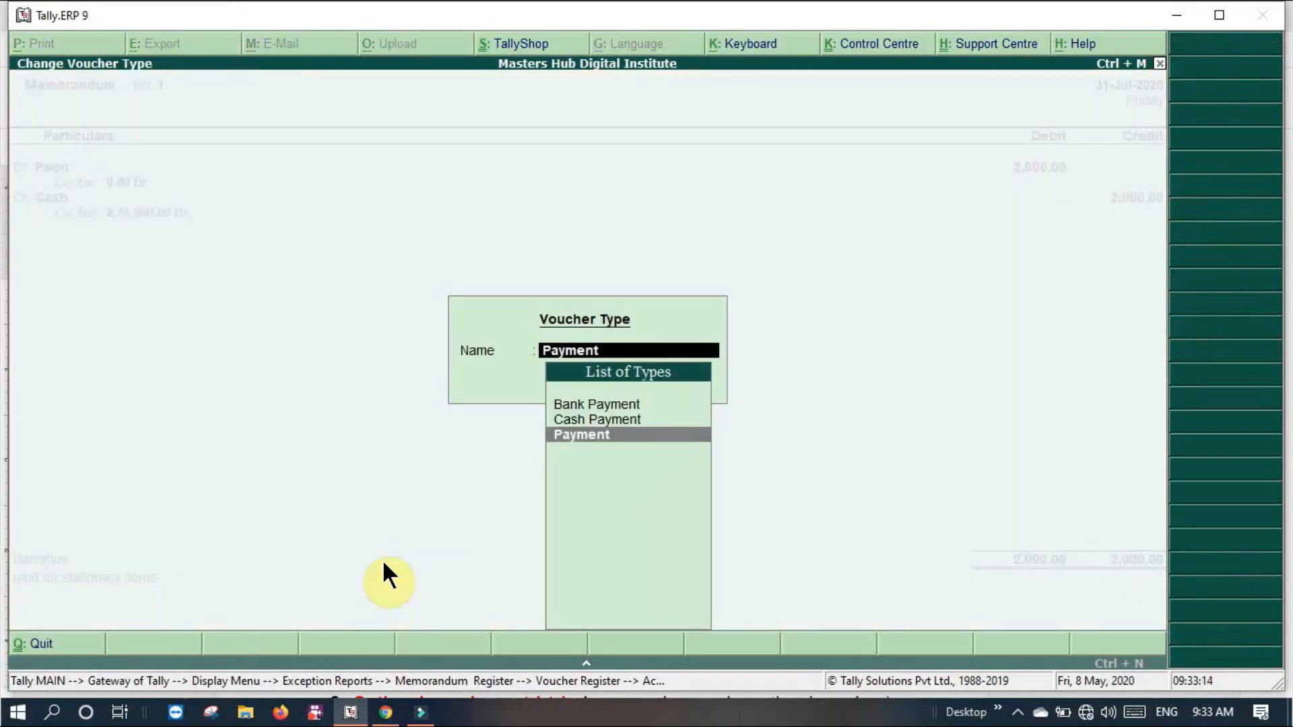
pyautogui.press('Up')
pyautogui.press('Return')
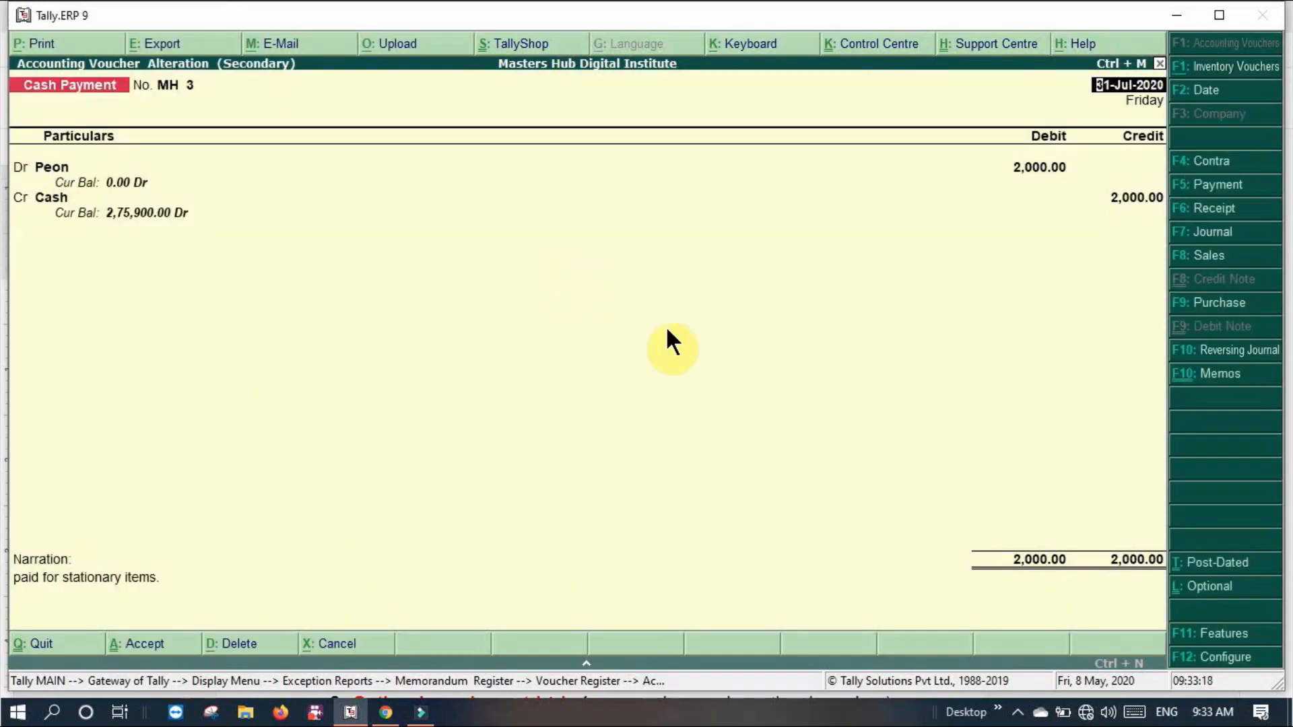
# - Replace the debited Peon ledger with Stationary in the cash payment voucher
pyautogui.press('Return')
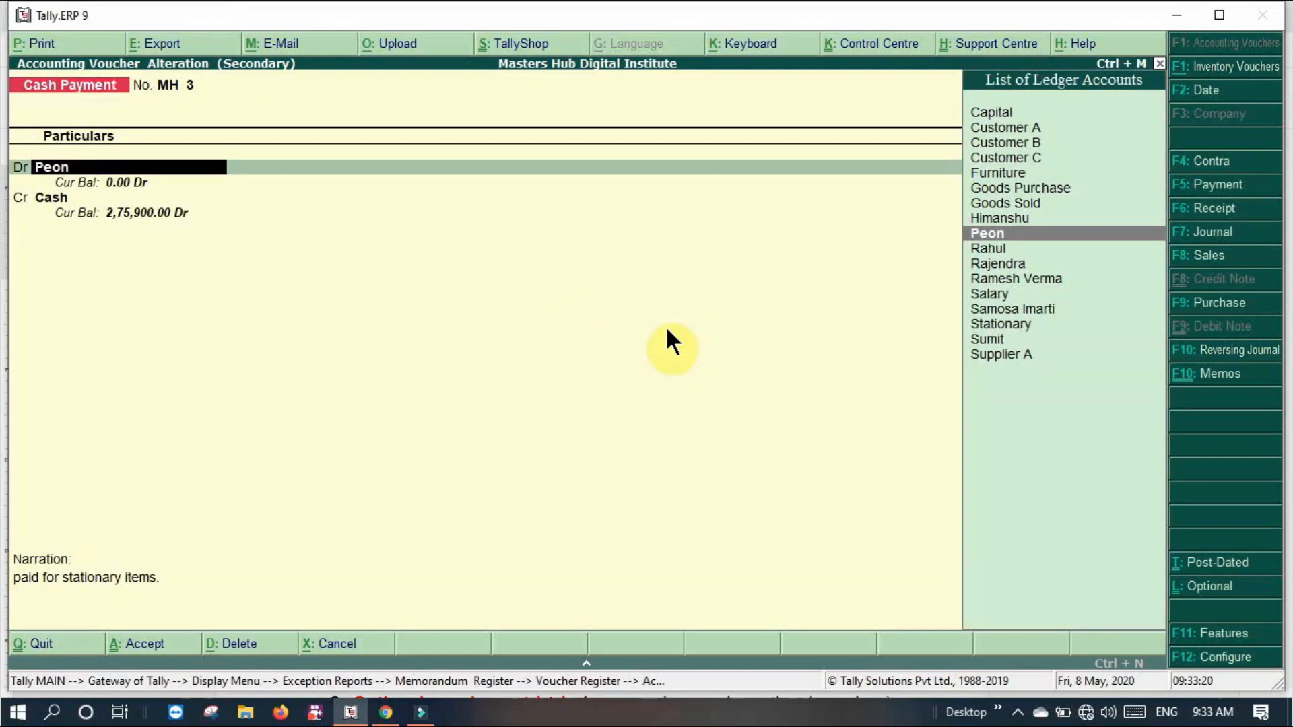
pyautogui.press('Return')
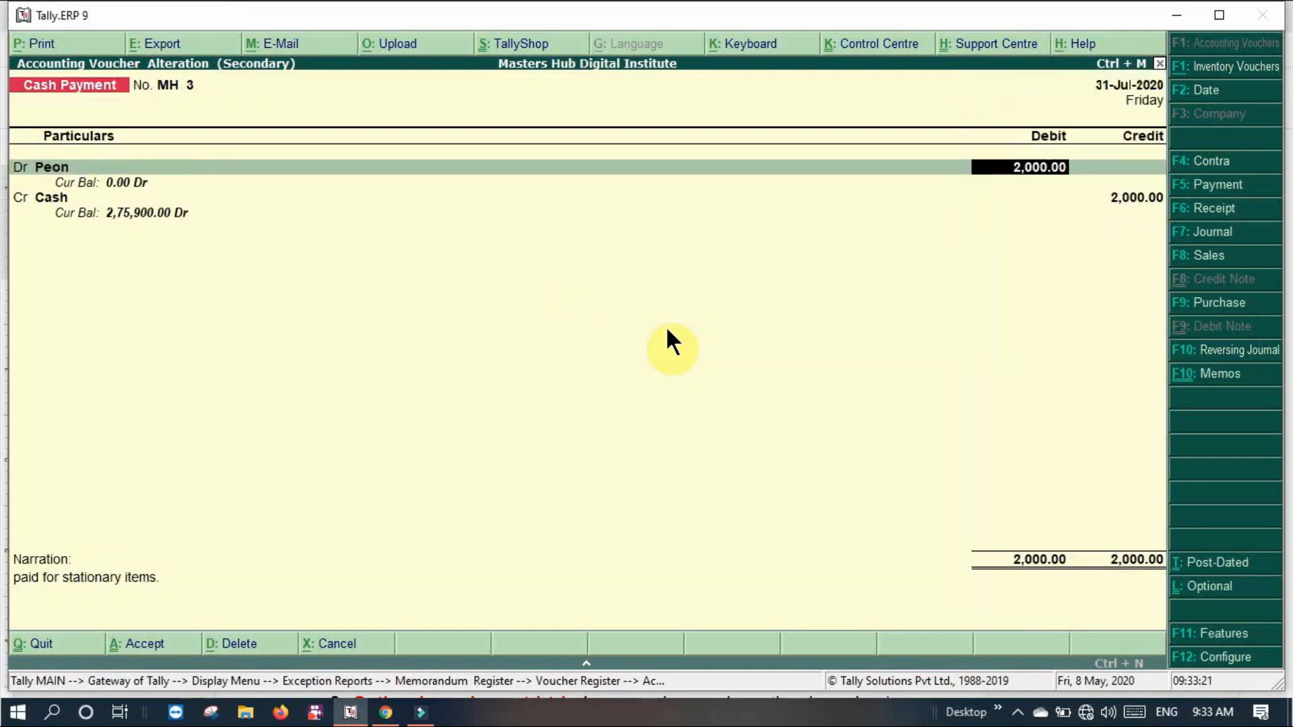
pyautogui.click(46, 169)
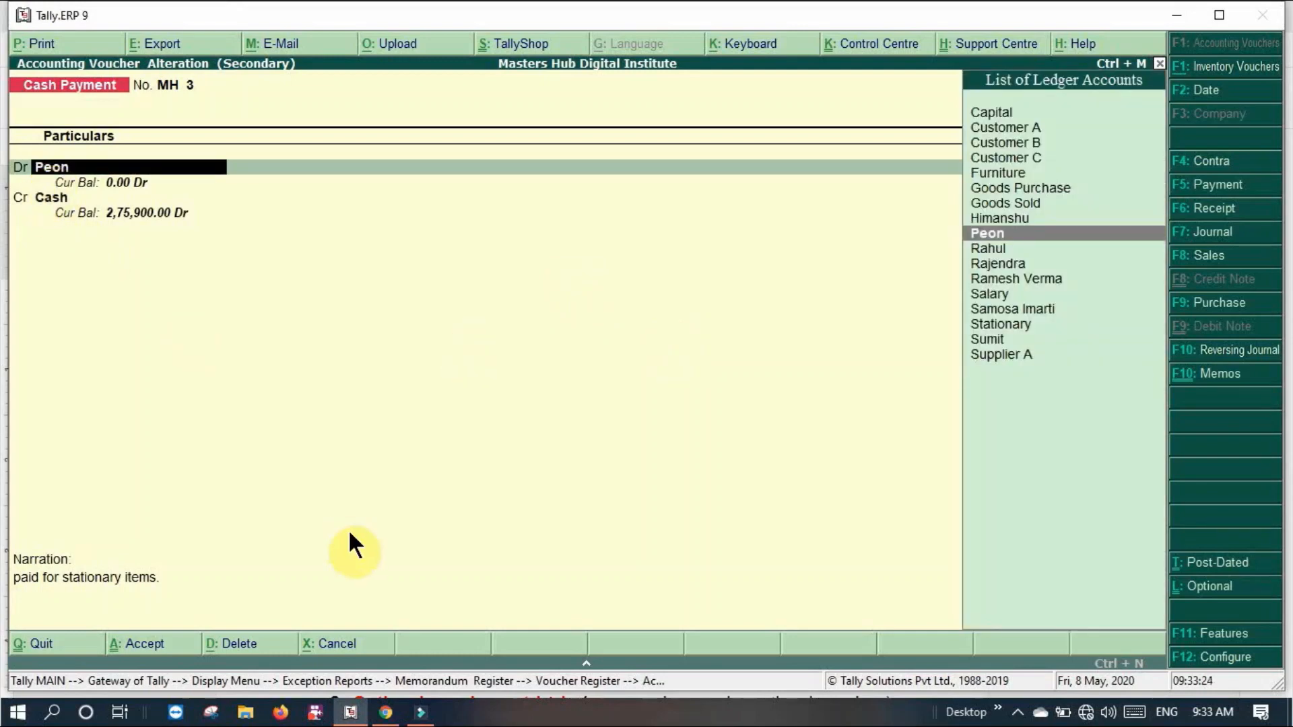
pyautogui.press('Down')
pyautogui.press('Down')
pyautogui.press('Down')
pyautogui.press('Down')
pyautogui.press('Down')
pyautogui.press('Down')
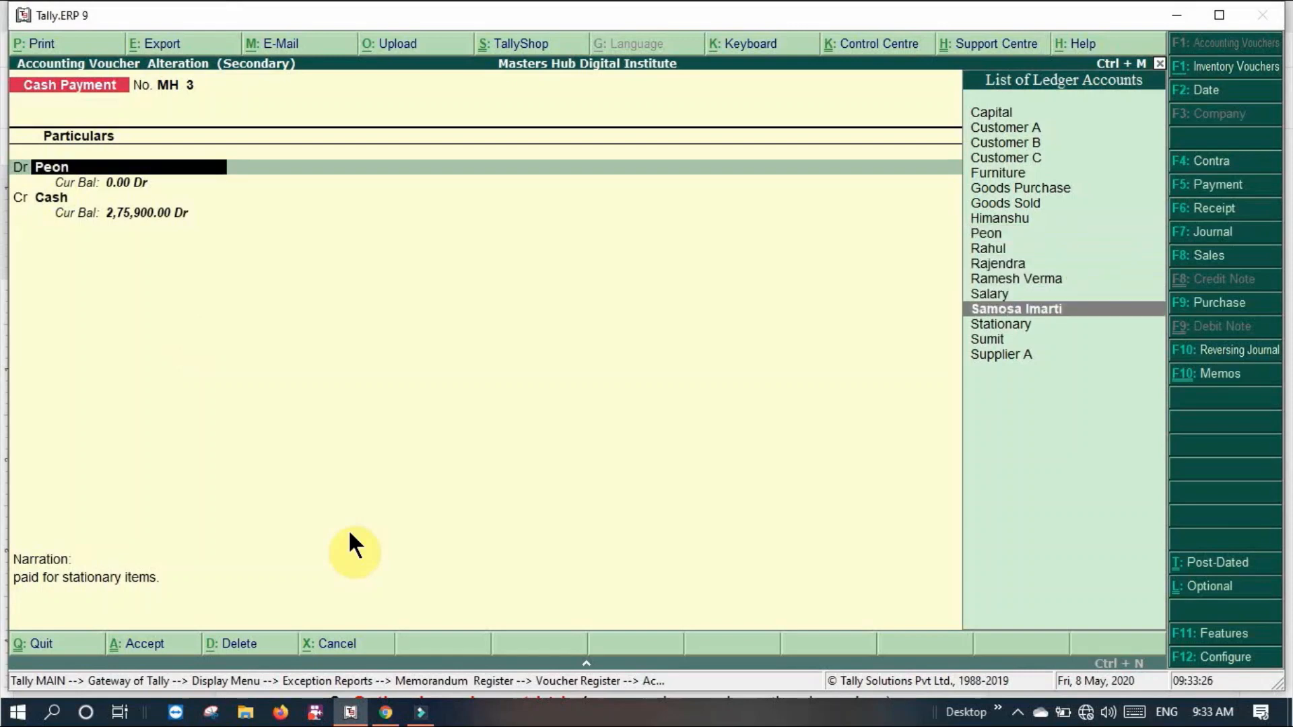
pyautogui.press('Return')
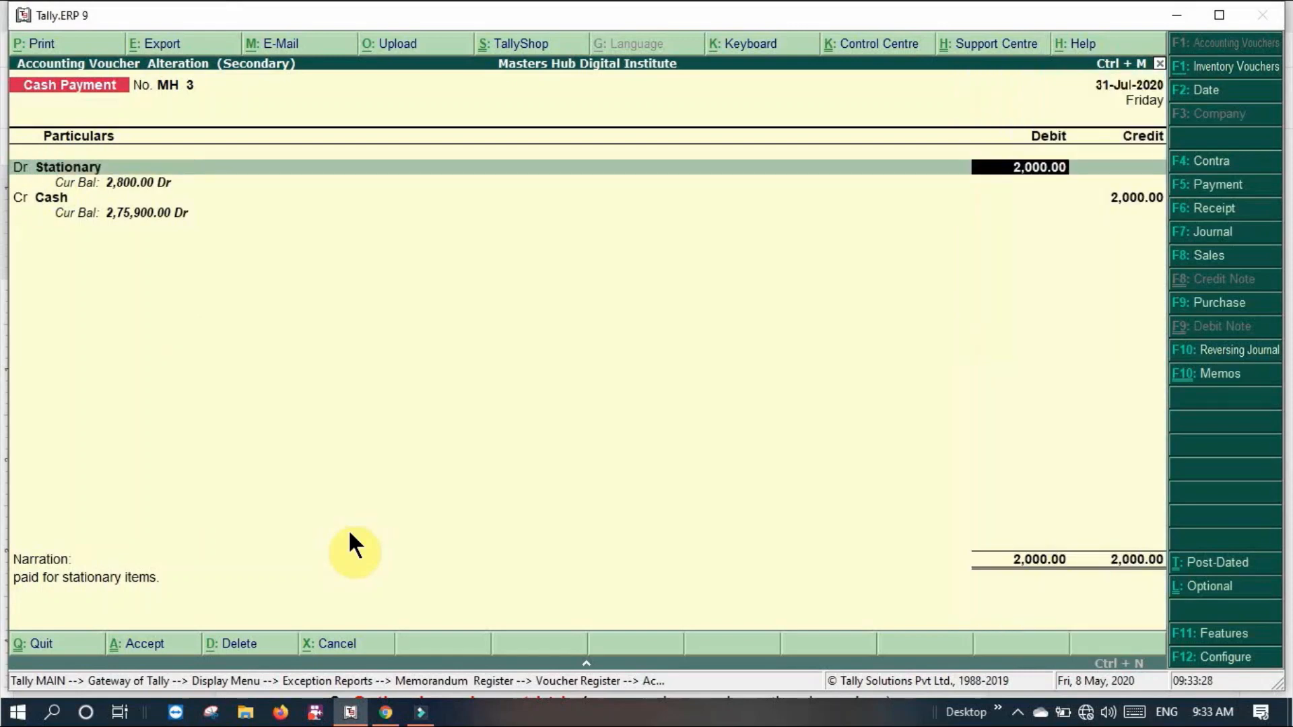
# - Set the Stationary debit amount to 1,500, keep Cash as the credit and the existing narration, and save the voucher without printing
pyautogui.write('1500')
pyautogui.press('Return')
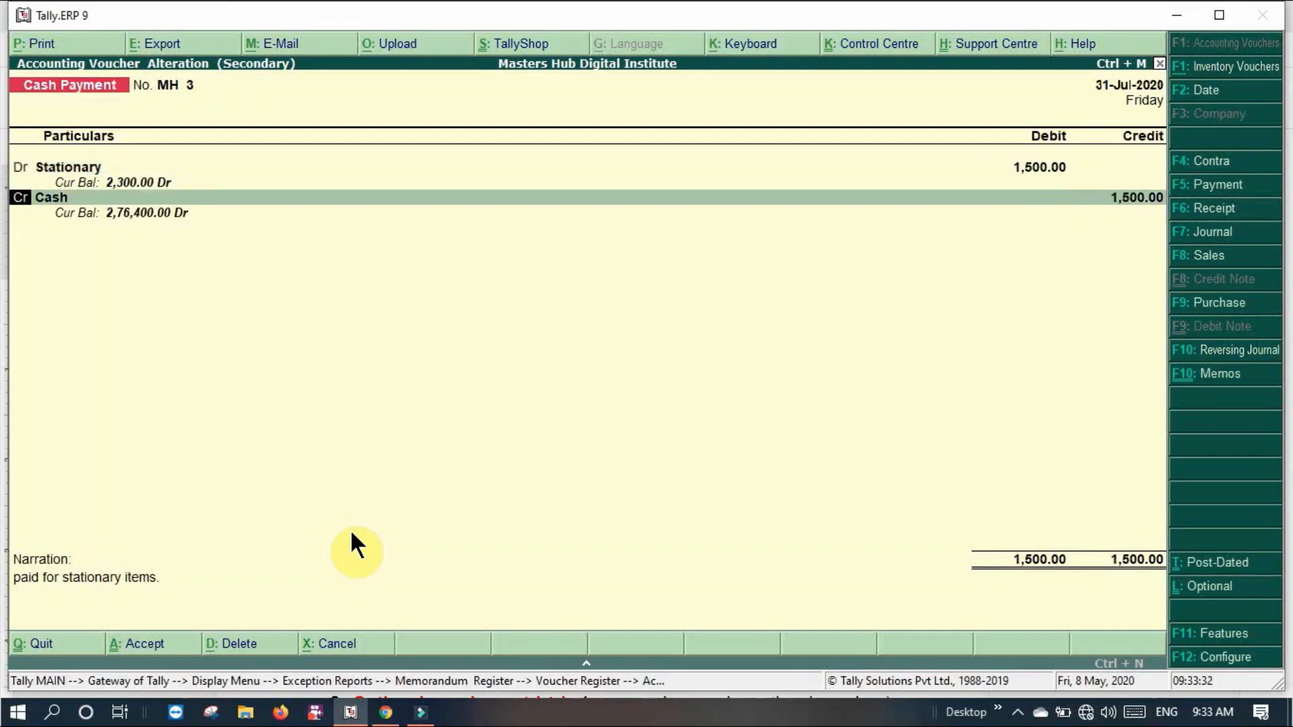
pyautogui.press('Return')
pyautogui.press('Return')
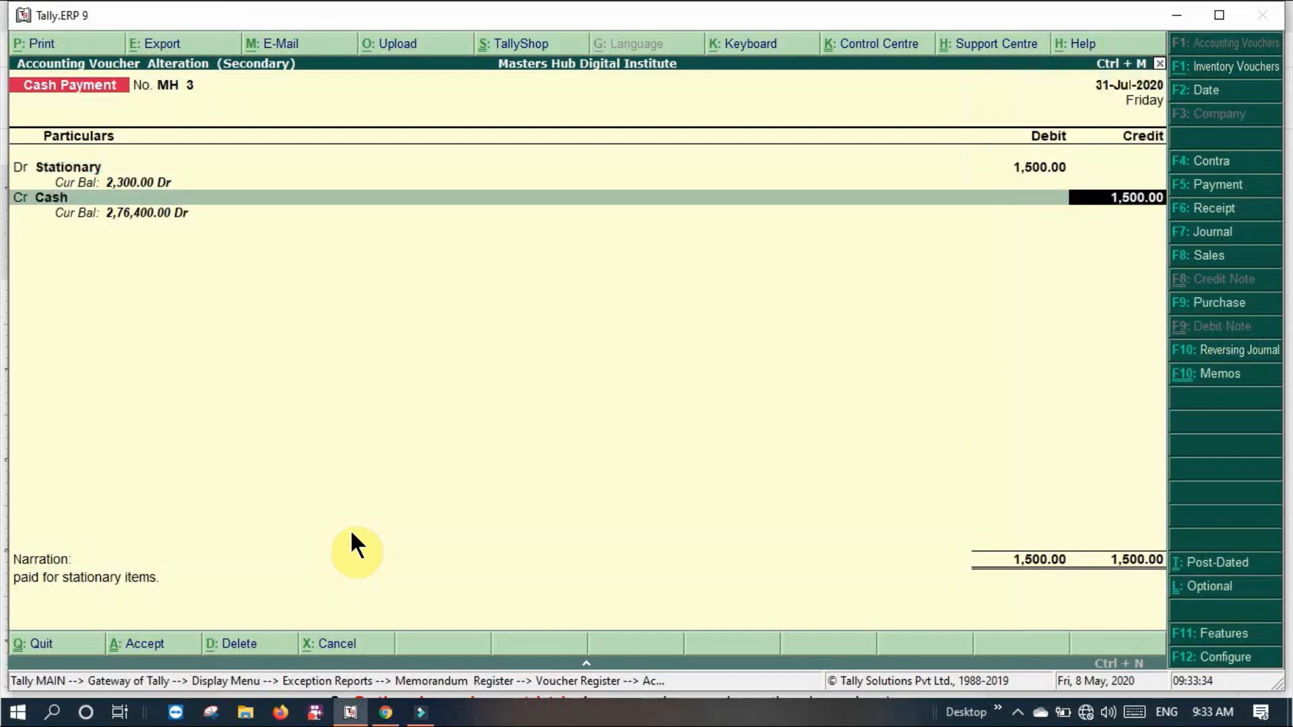
pyautogui.press('Return')
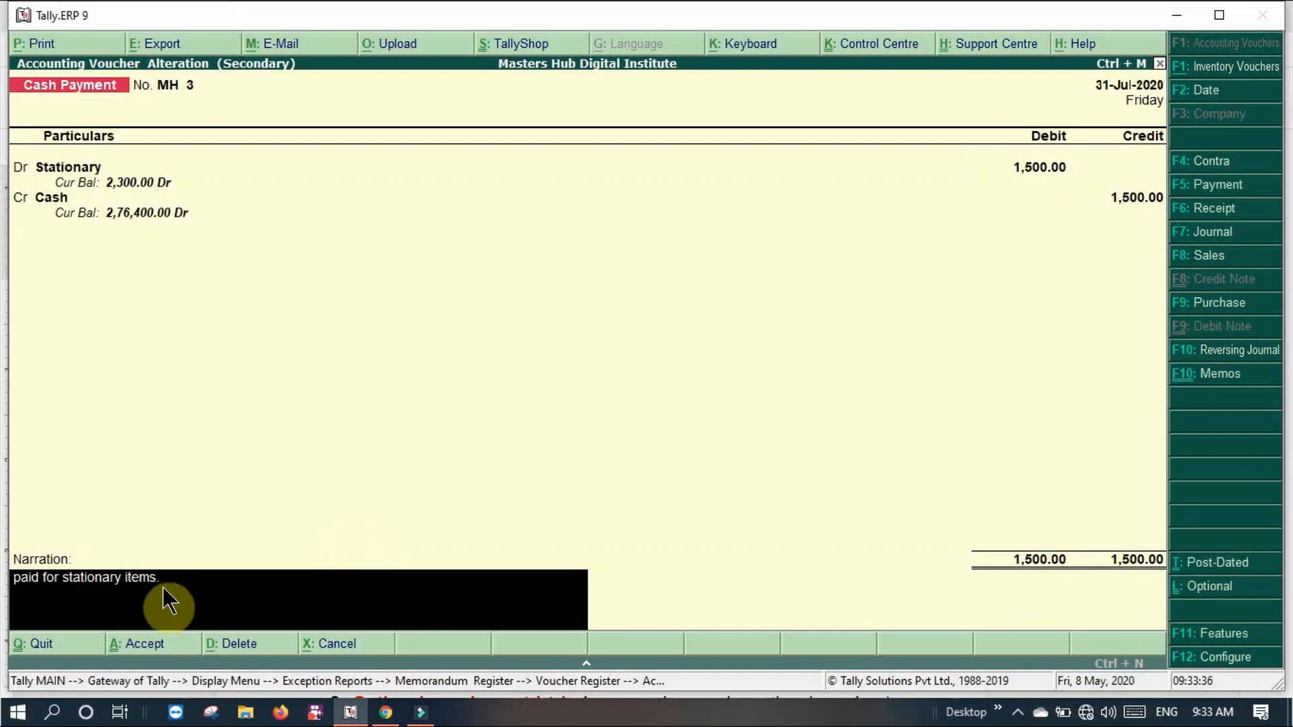
pyautogui.press('Return')
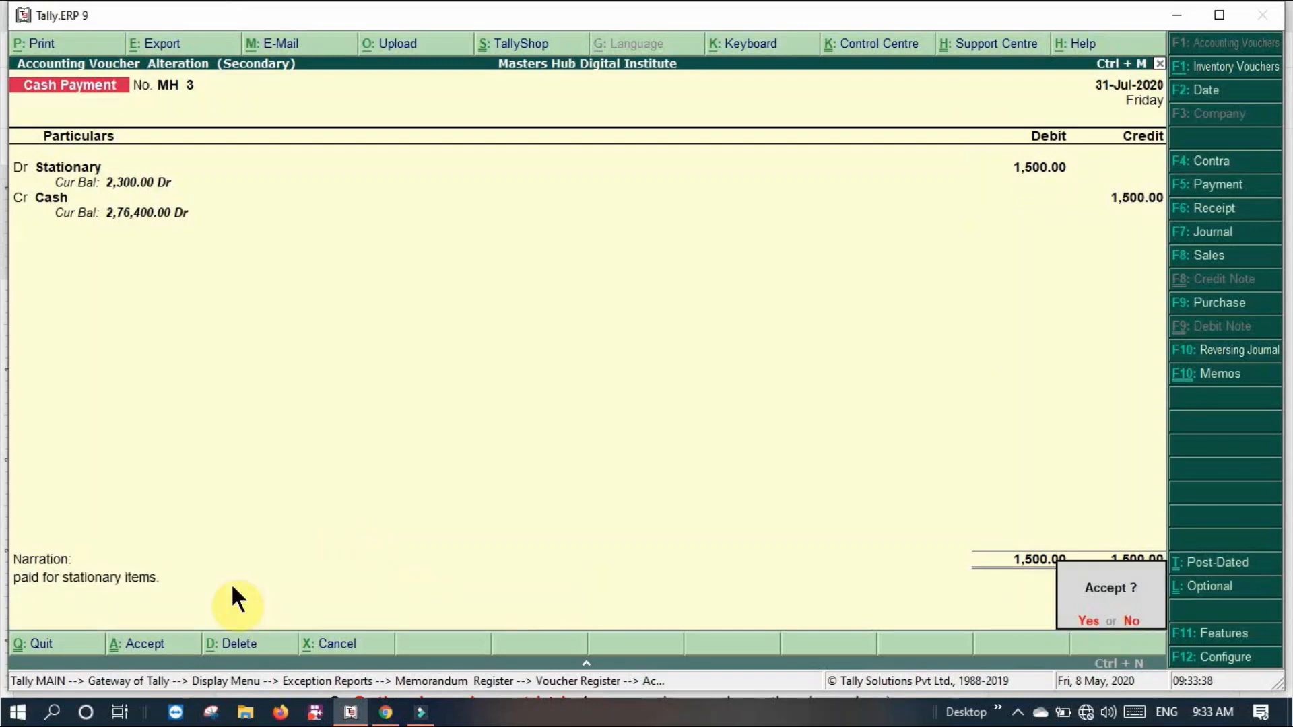
pyautogui.hotkey('alt', 'p')
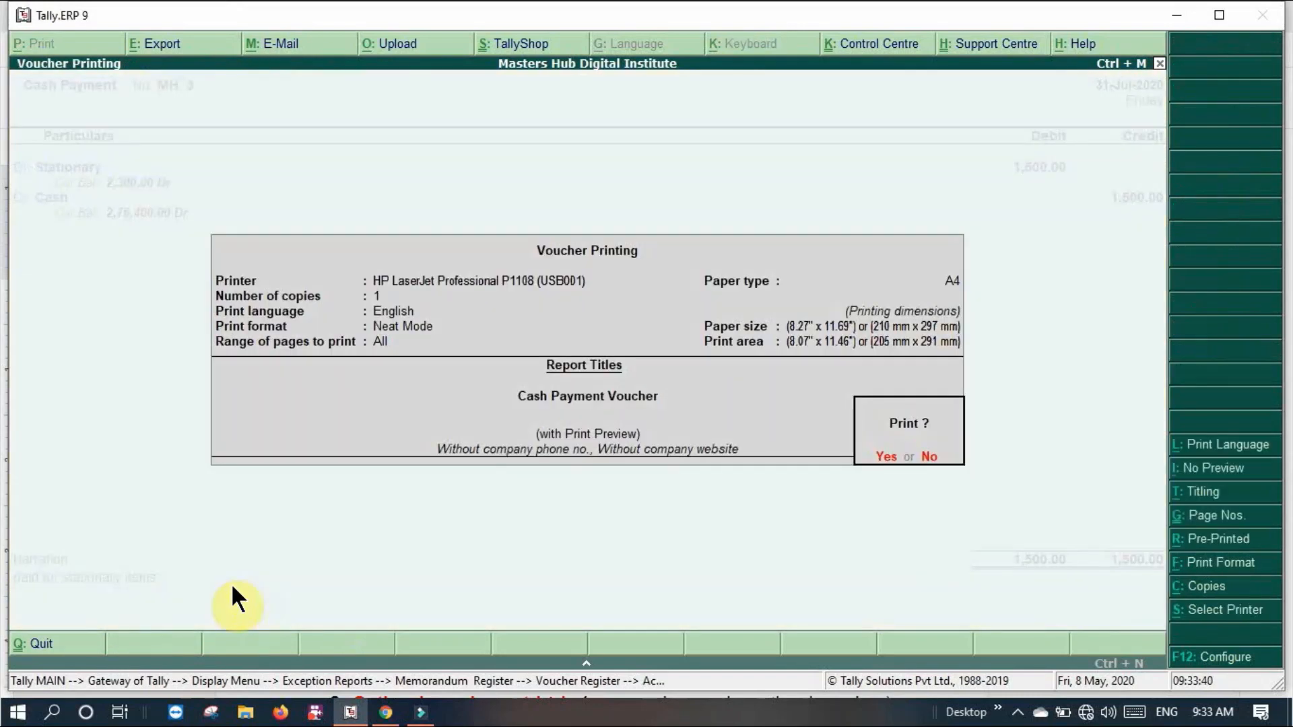
pyautogui.press('n')
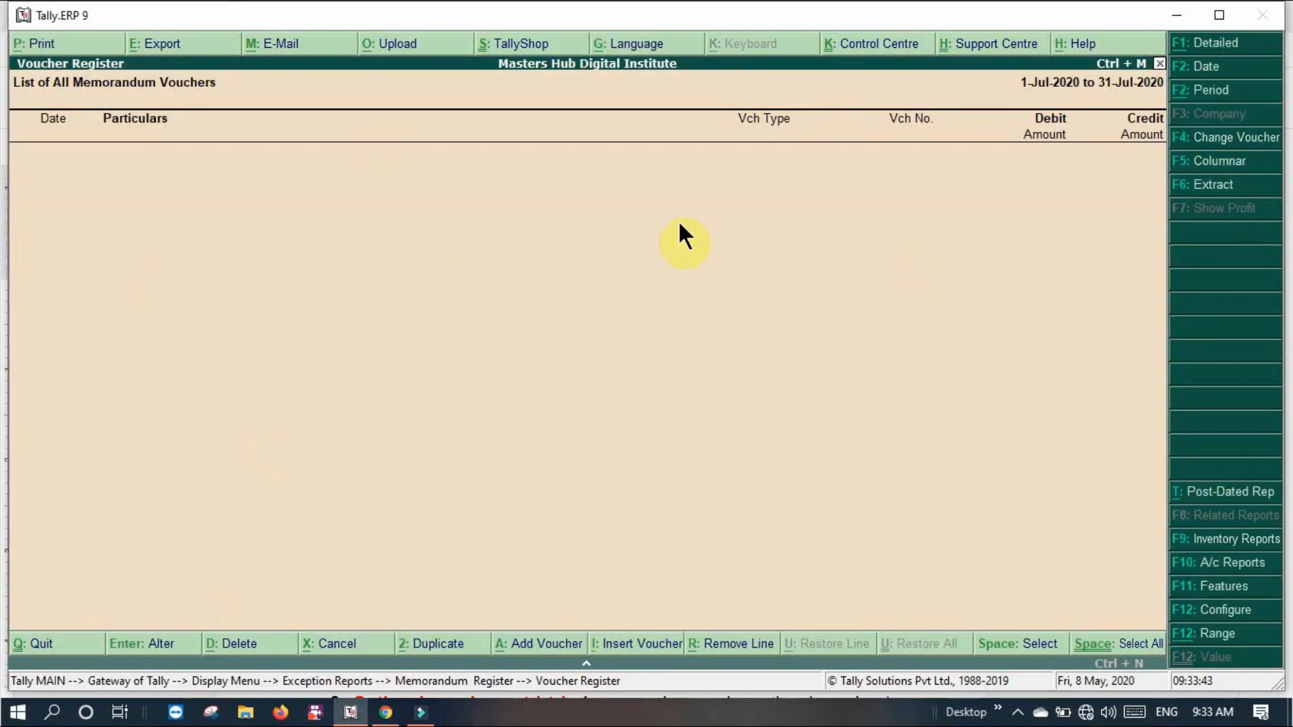
# - Check the Stationary ledger's vouchers in the account books and return to the Gateway of Tally
pyautogui.press('Escape')
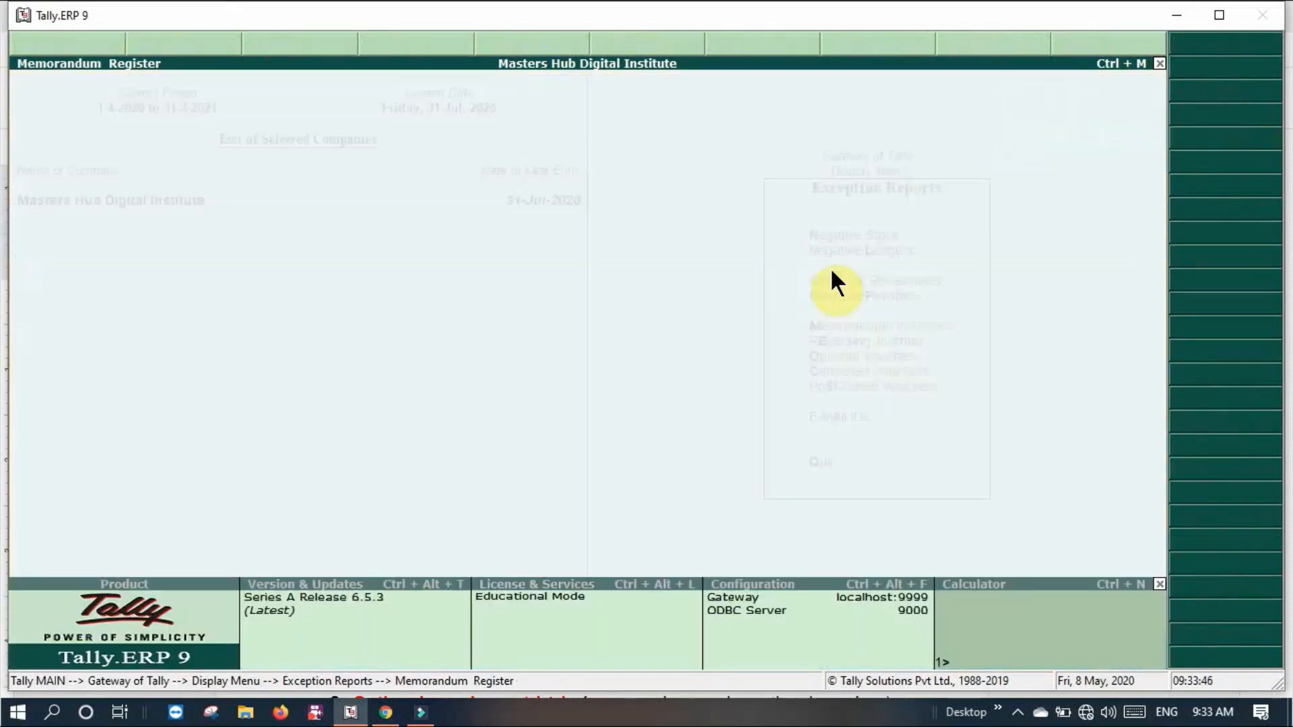
pyautogui.press('Escape')
pyautogui.press('Escape')
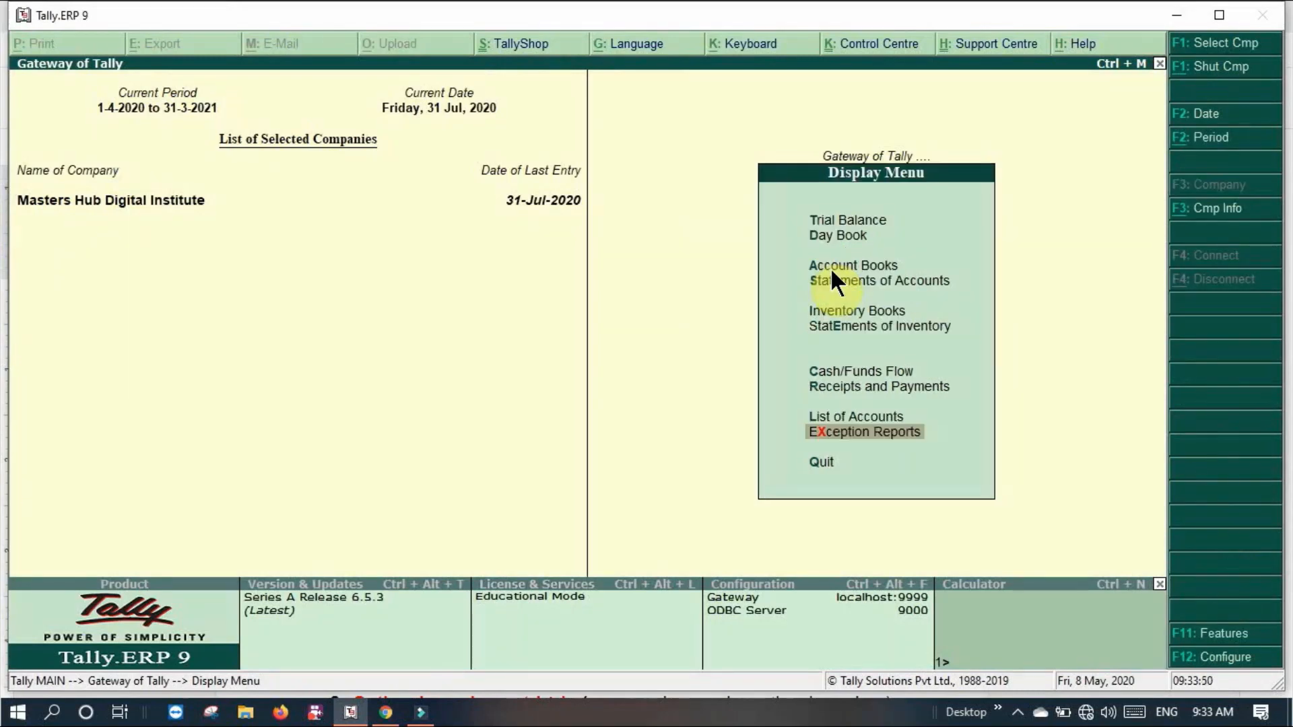
pyautogui.press('a')
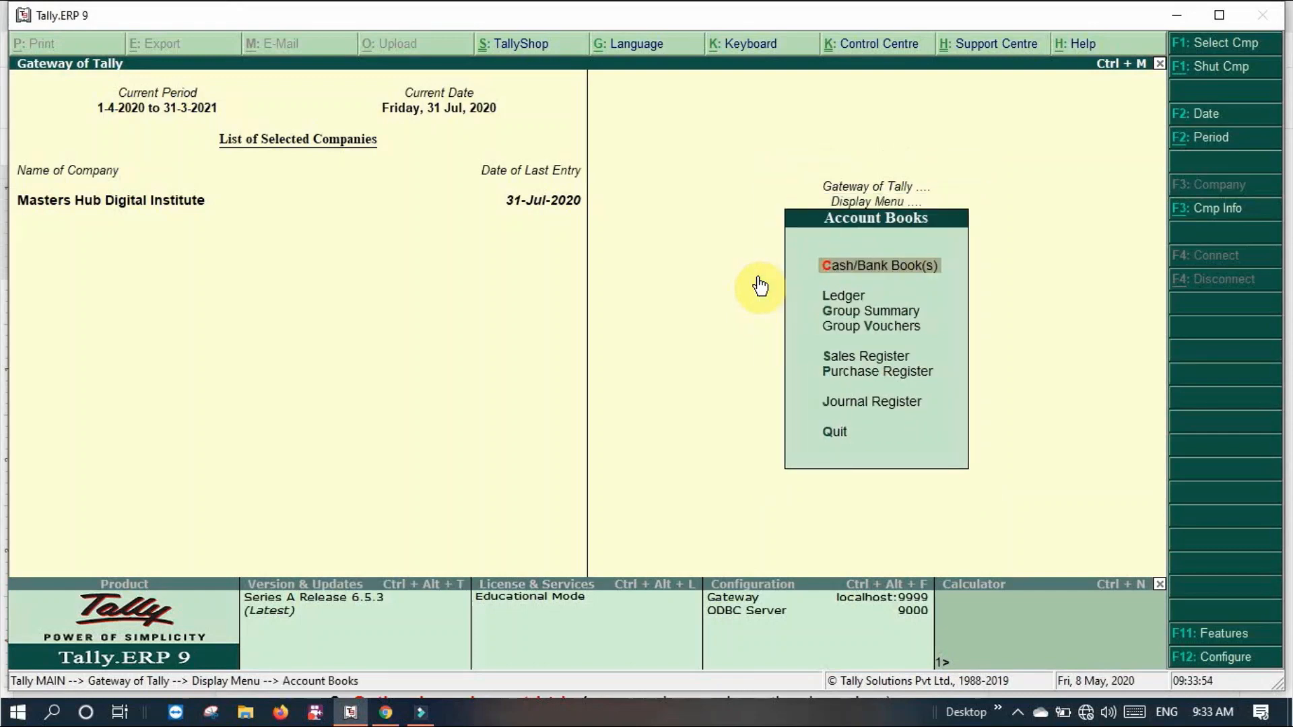
pyautogui.press('l')
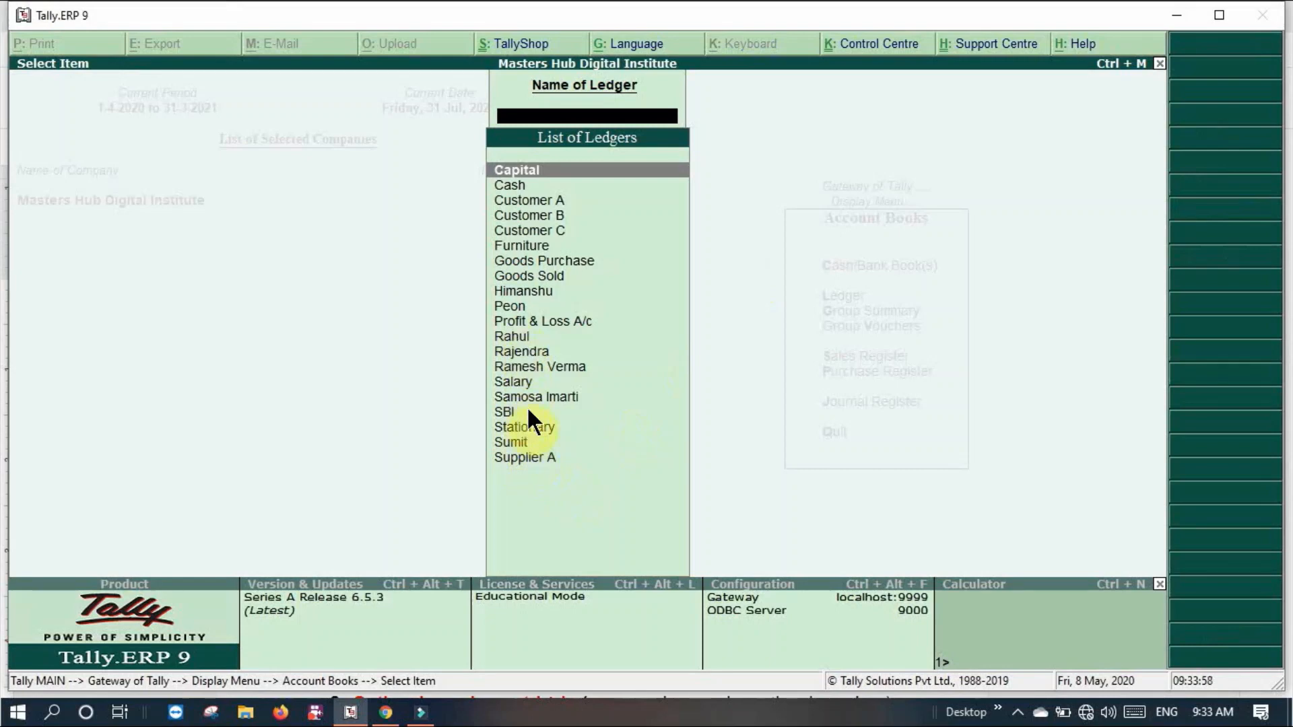
pyautogui.click(528, 427)
pyautogui.click(546, 430)
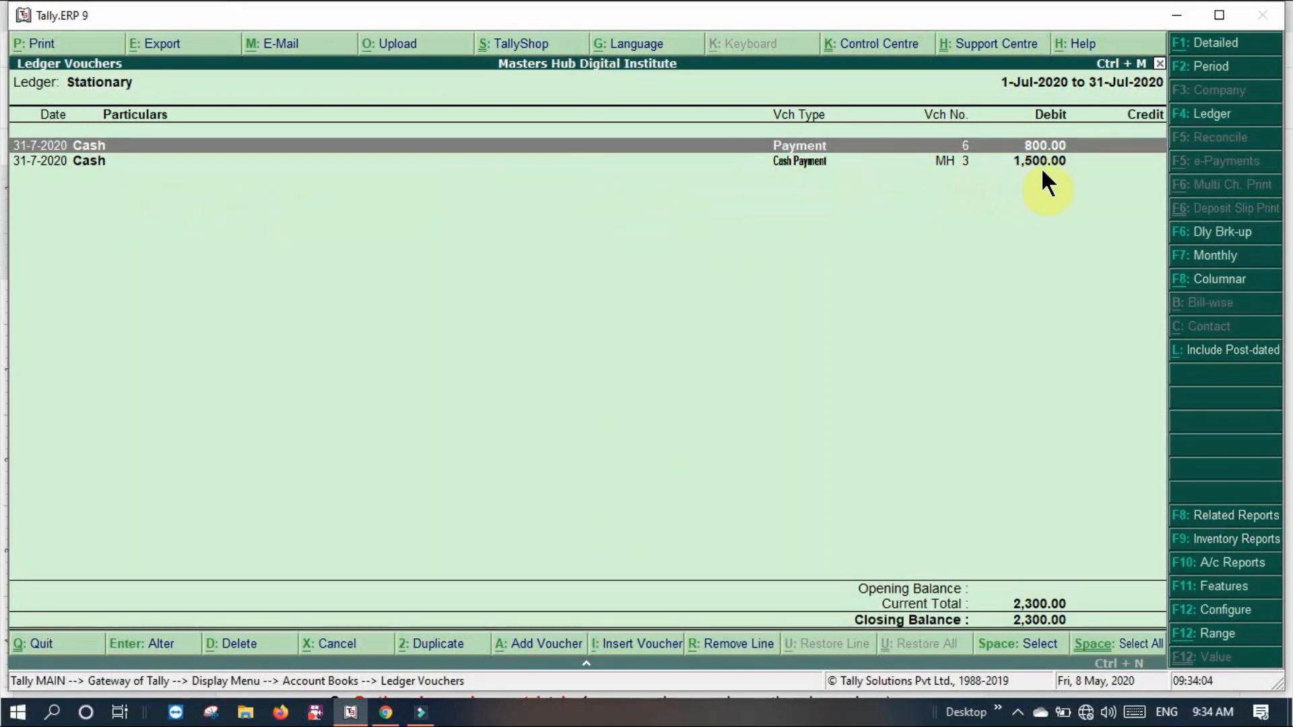
pyautogui.press('Escape')
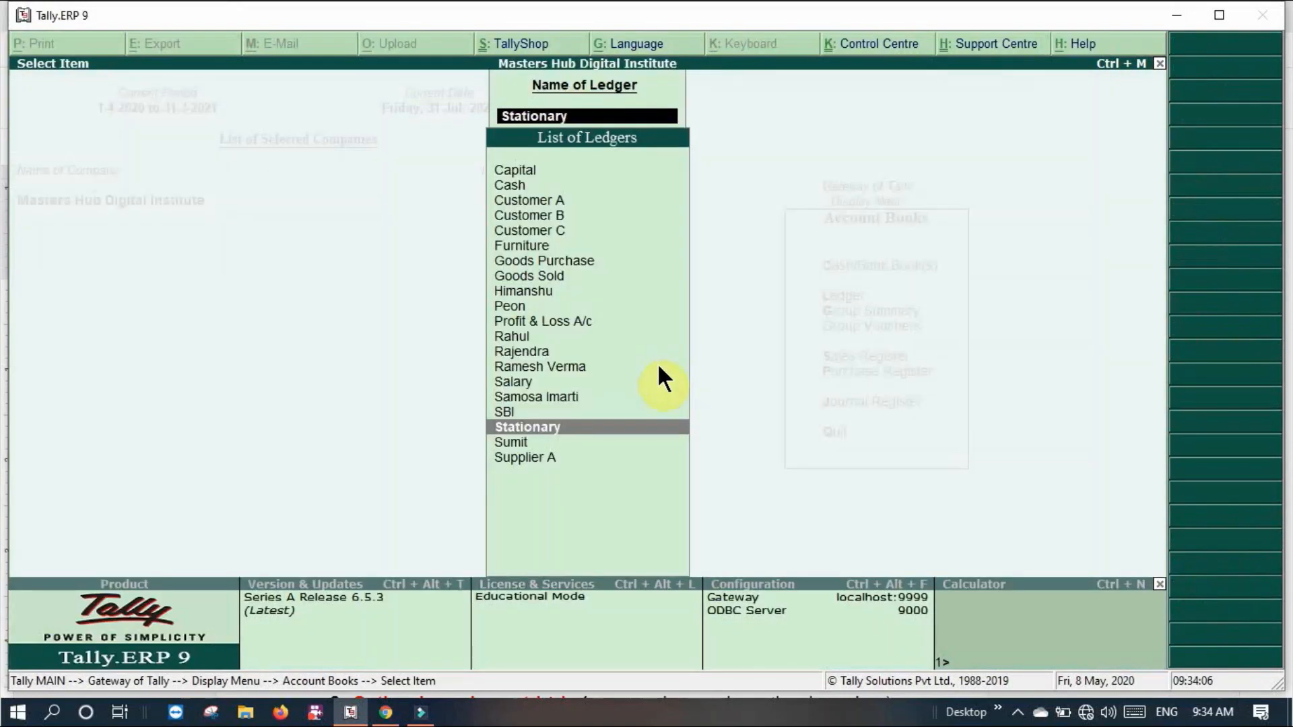
pyautogui.press('Escape')
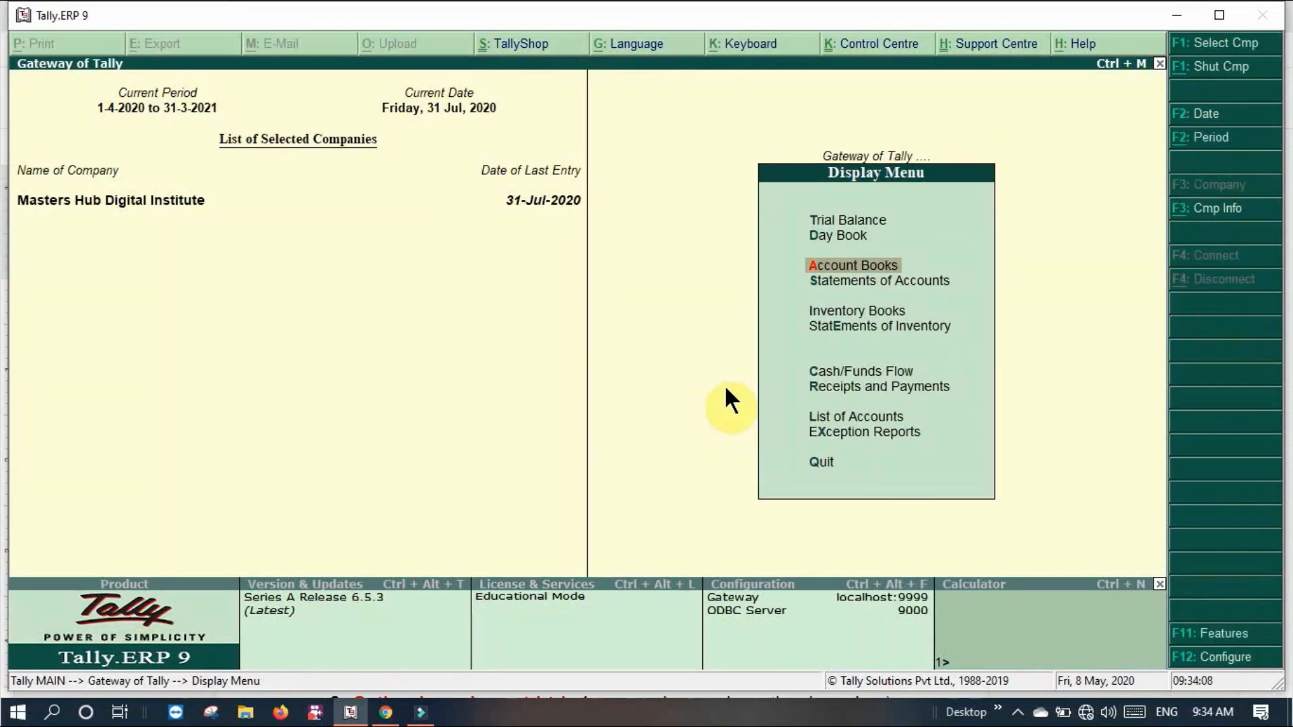
pyautogui.press('Escape')
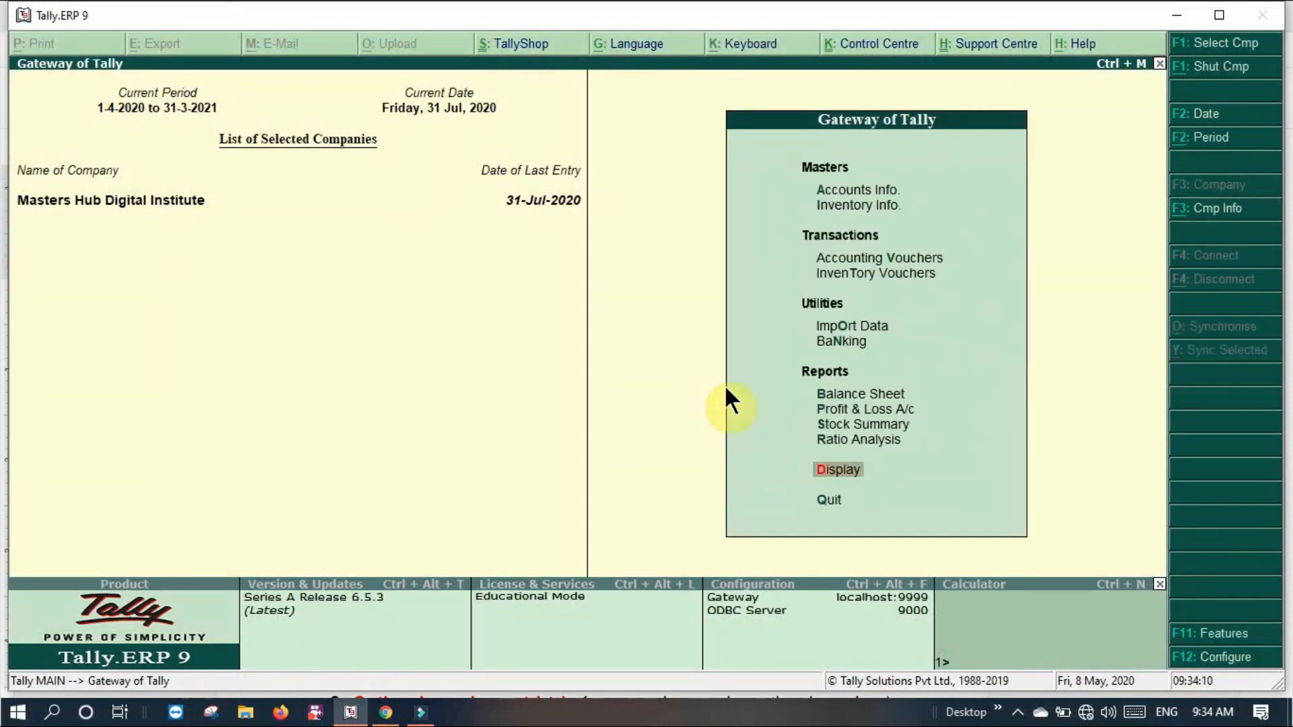
# - Examine the Profit & Loss A/c in detailed view for the converted voucher's effect on Stationary, and close the report
pyautogui.press('p')
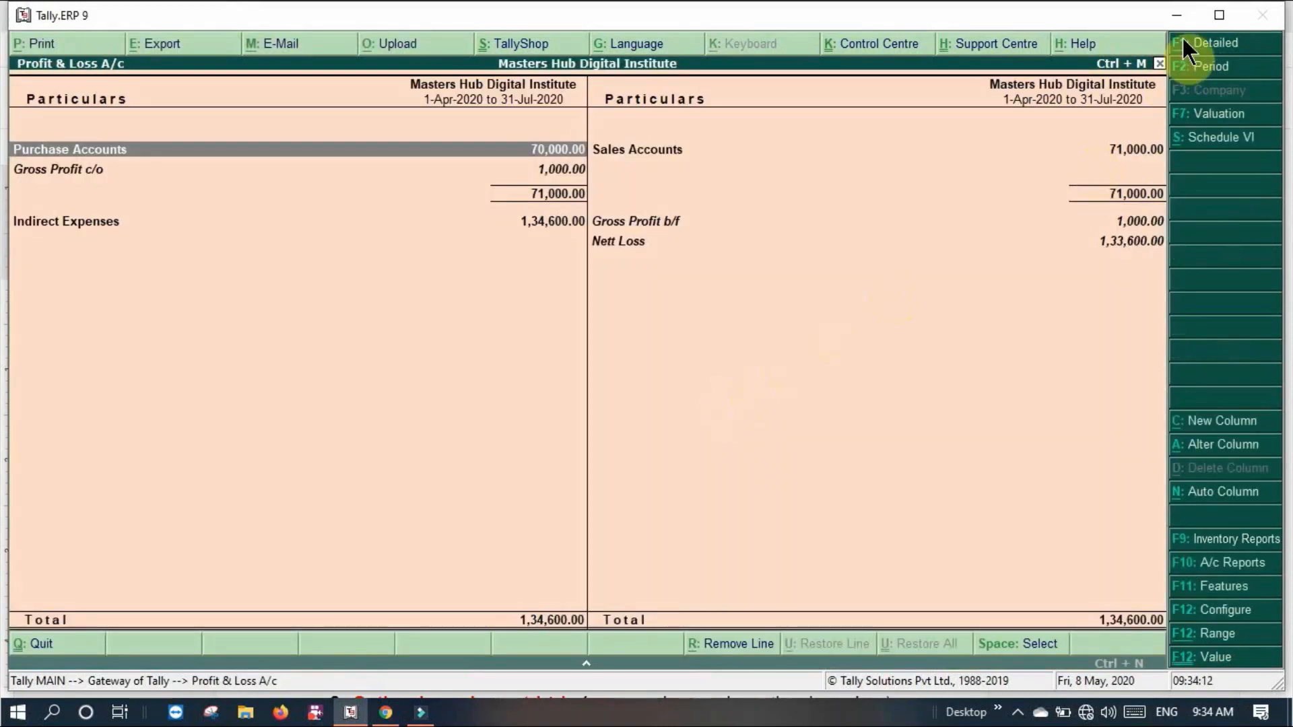
pyautogui.click(1206, 43)
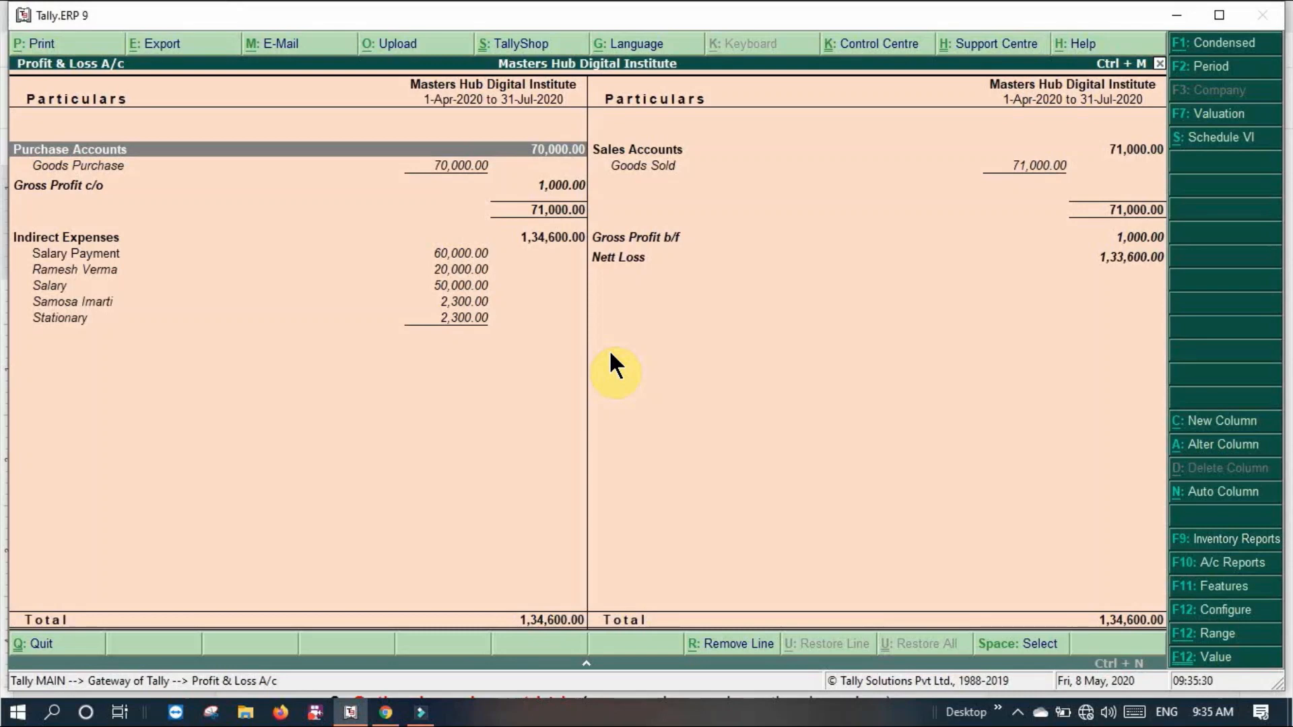
pyautogui.press('Escape')
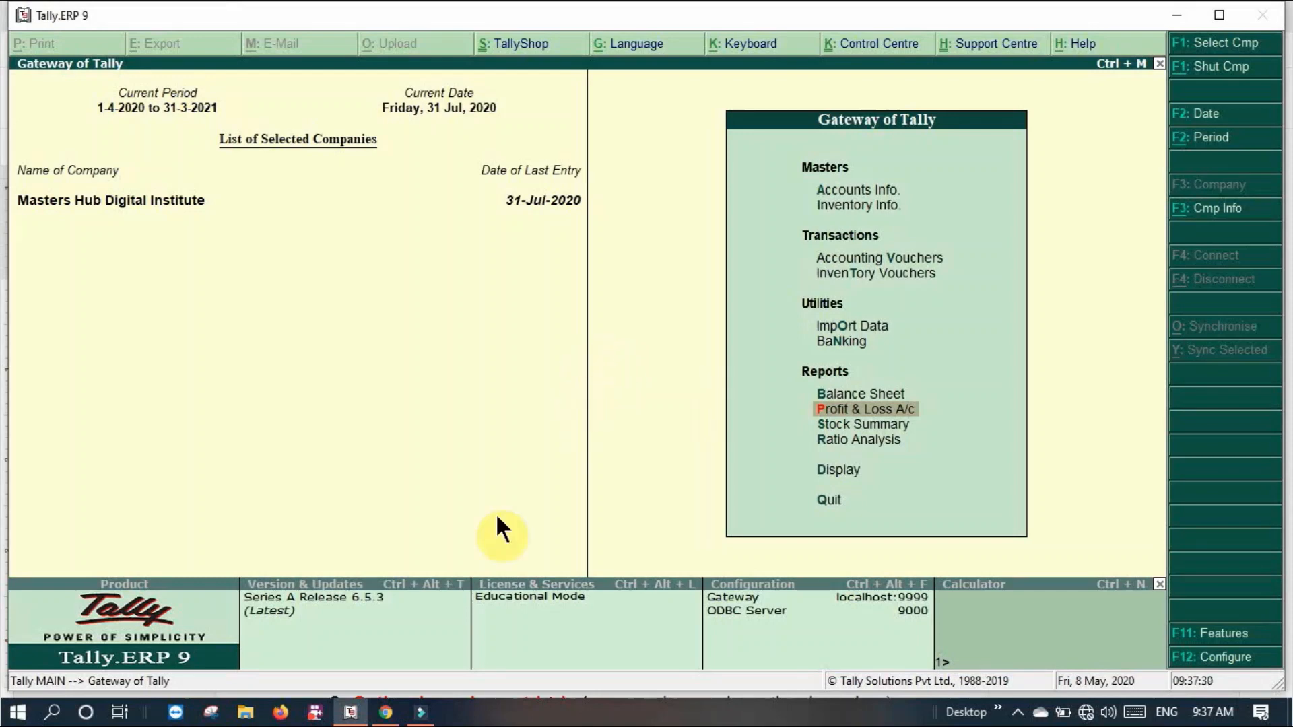
# - Switch to the Google Docs notes in Chrome, review the optional voucher example of goods sold to Customer C, and return to Tally
pyautogui.click(385, 713)
pyautogui.scroll(-9, 759, 357)
pyautogui.scroll(5, 454, 323)
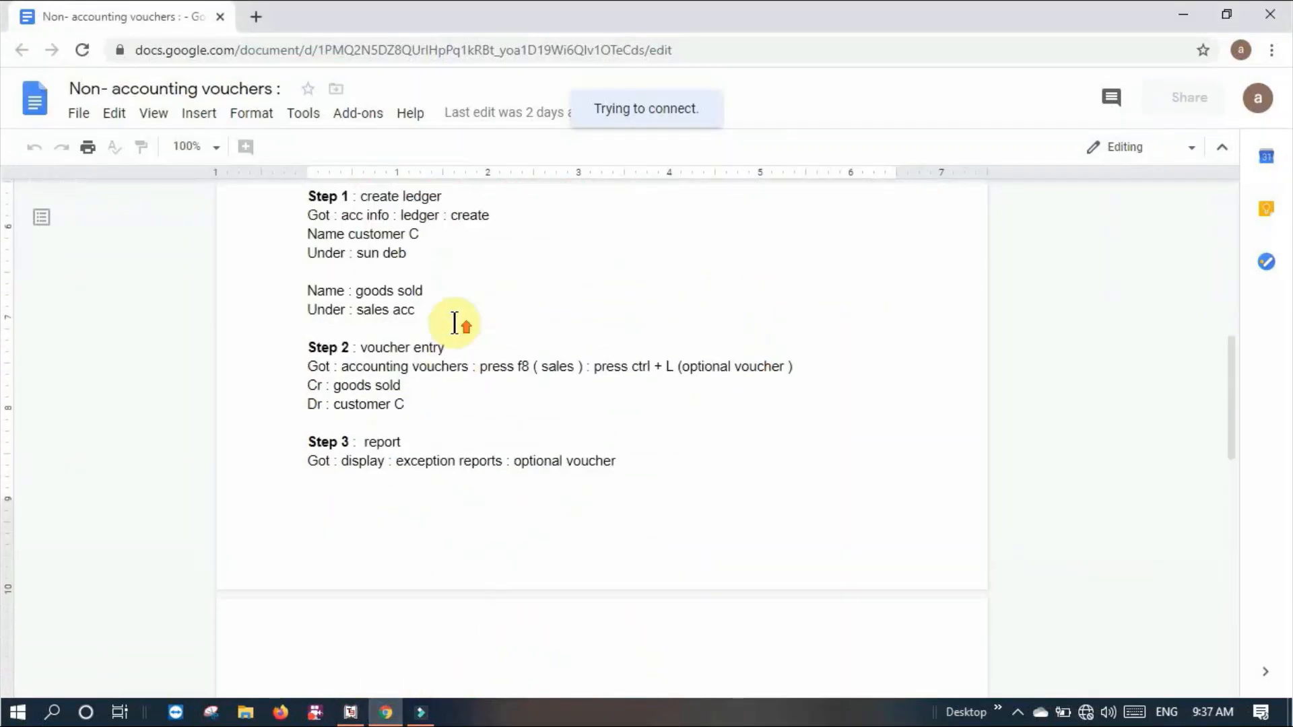
pyautogui.moveTo(420, 438); pyautogui.dragTo(716, 441)
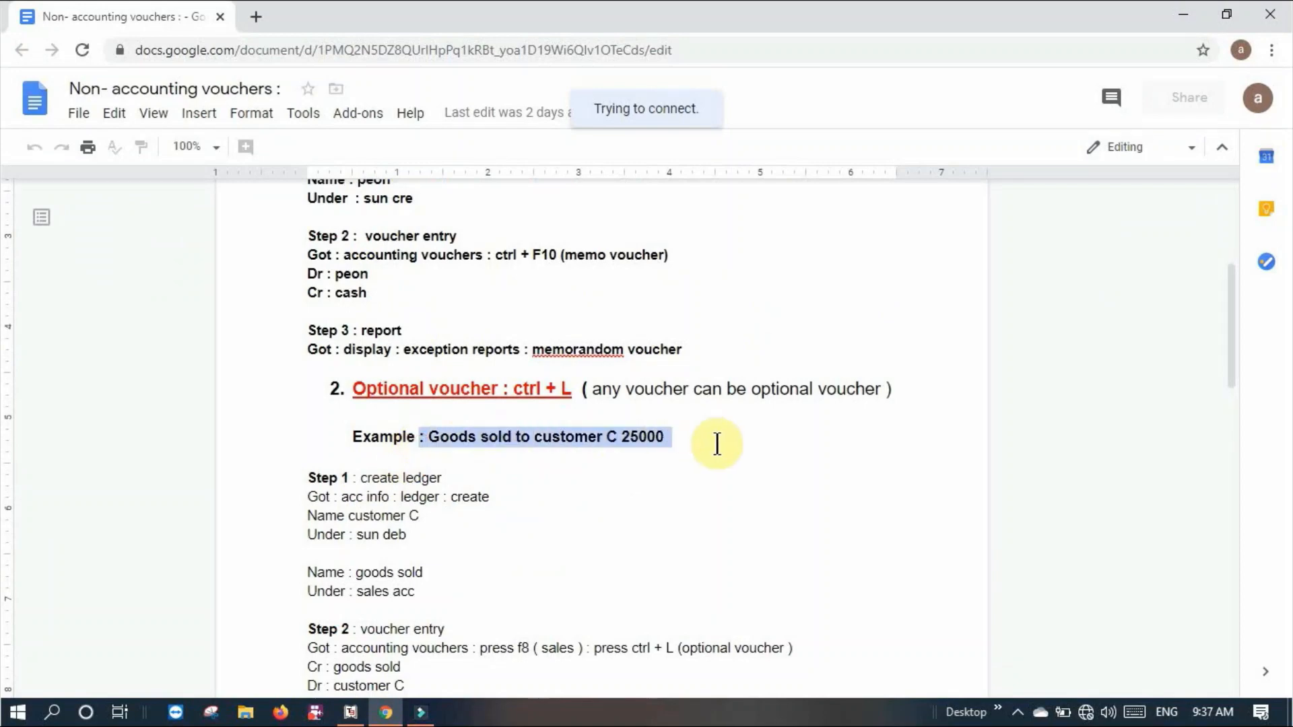
pyautogui.click(1179, 15)
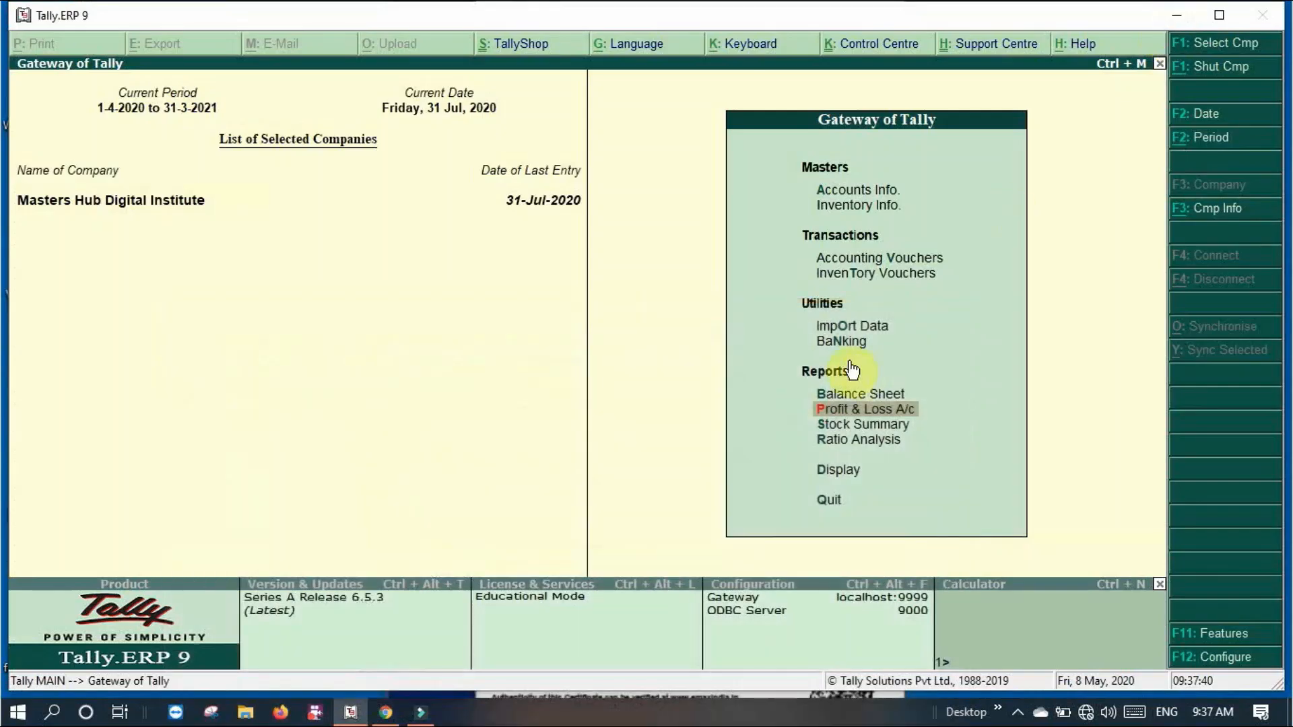
# - Start a new sales voucher in voucher mode instead of invoice mode, leaving the reference number blank
pyautogui.press('v')
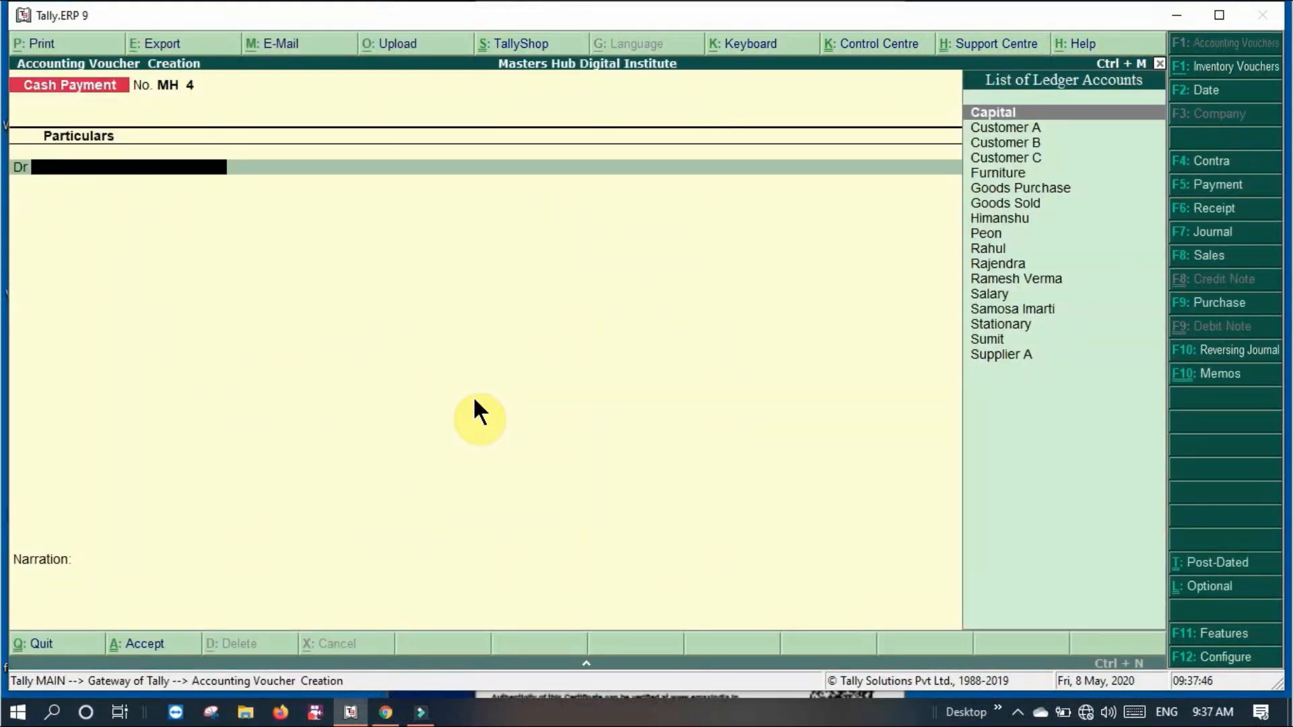
pyautogui.press('F8')
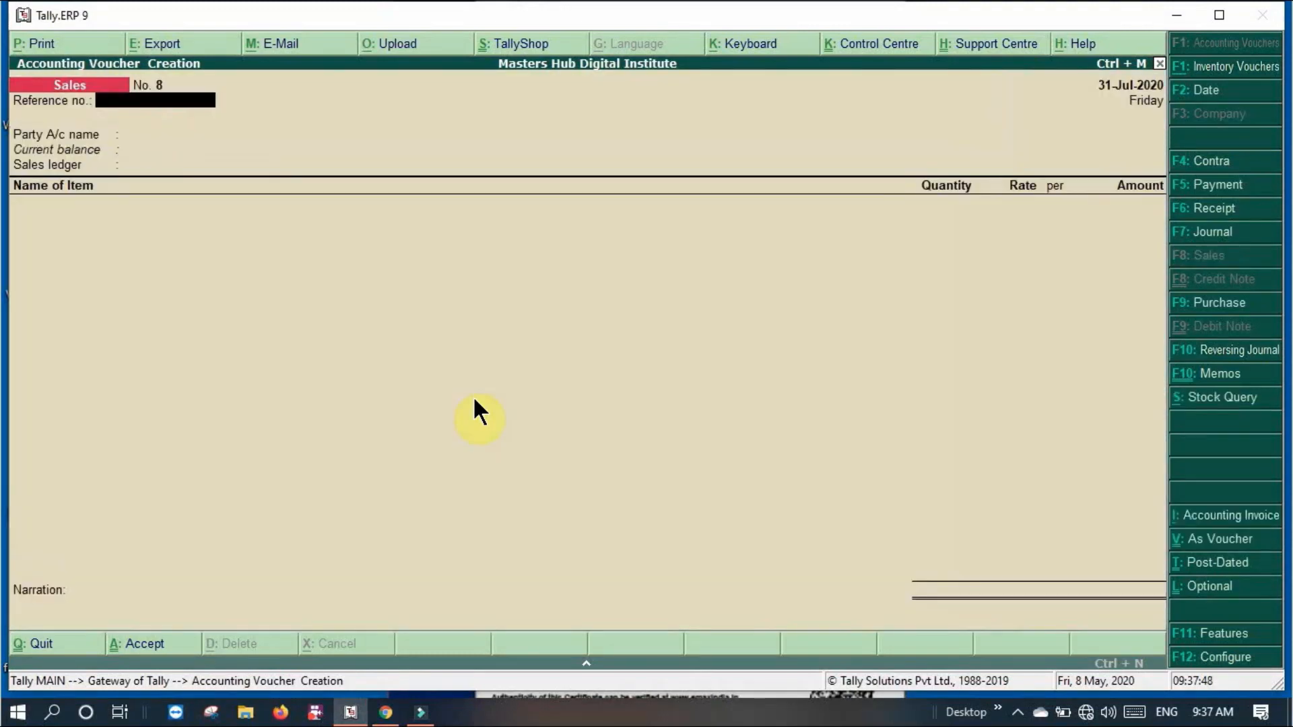
pyautogui.hotkey('ctrl', 'v')
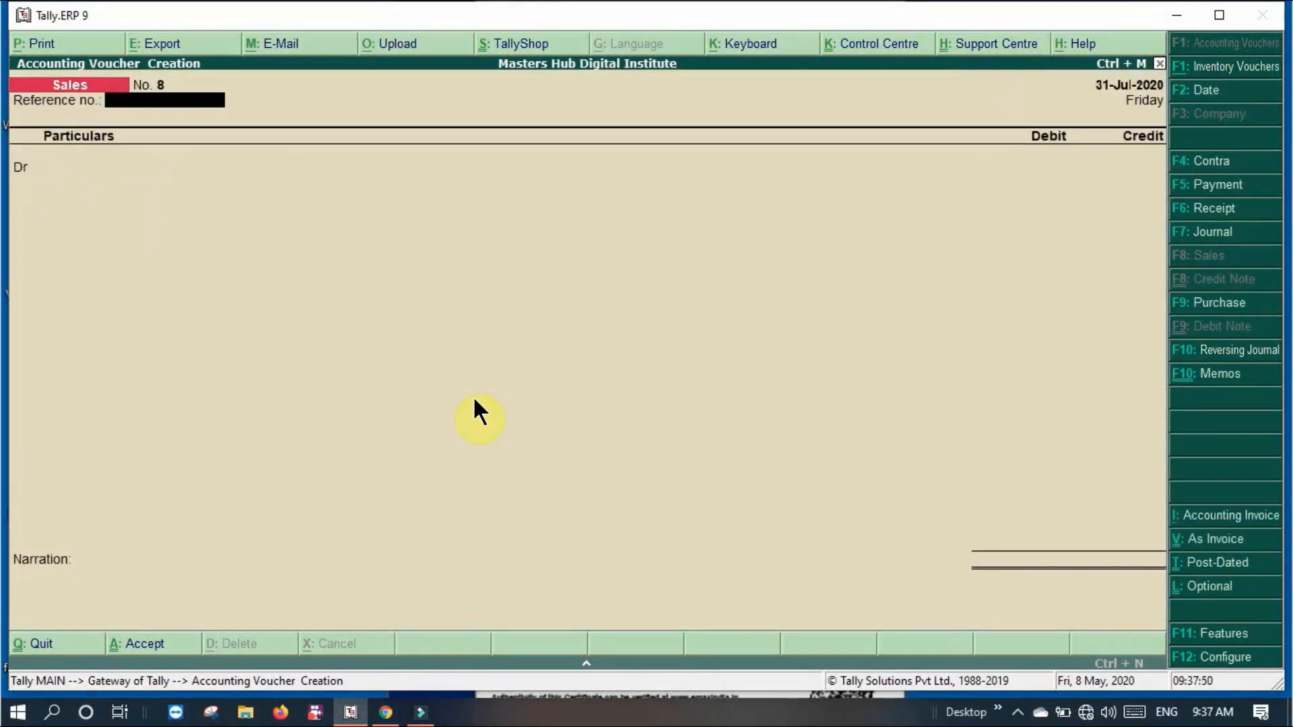
pyautogui.press('Return')
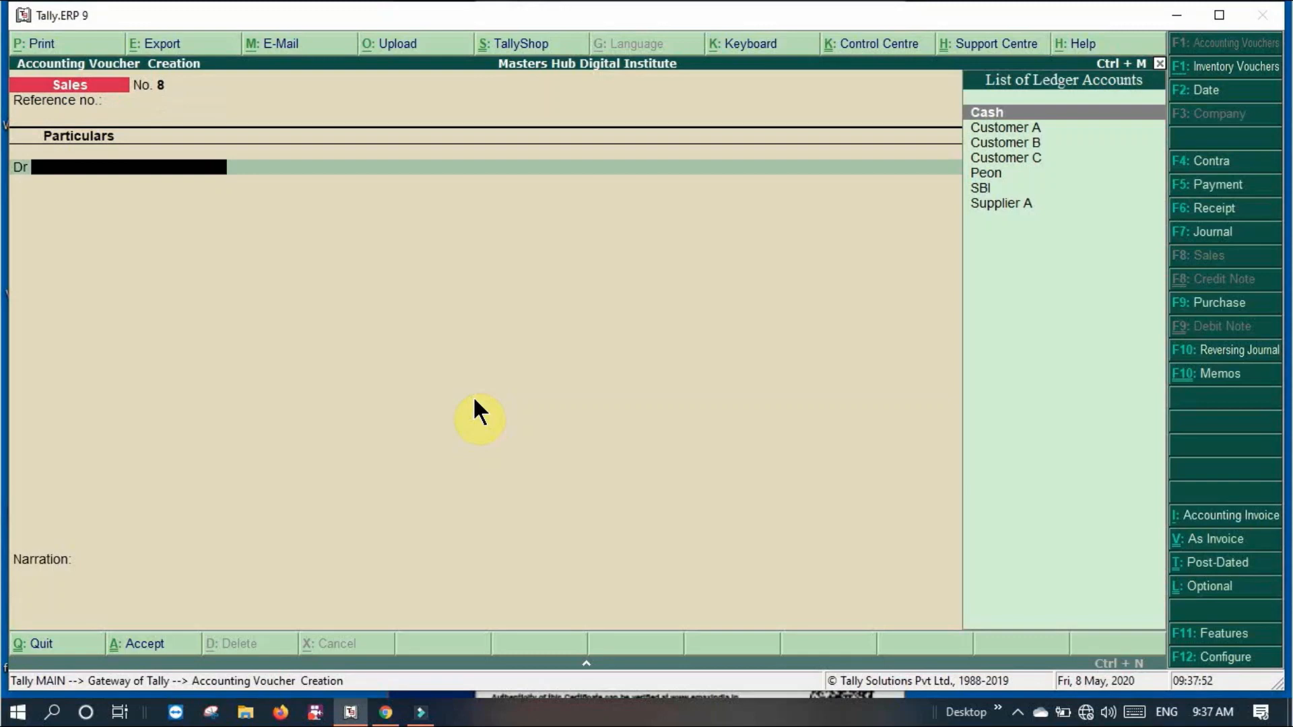
# - Debit Customer C in the sales voucher and fill in the buyer's address, keeping the default state and leaving the sales tax number blank
pyautogui.press('Down')
pyautogui.press('Down')
pyautogui.press('Down')
pyautogui.press('Return')
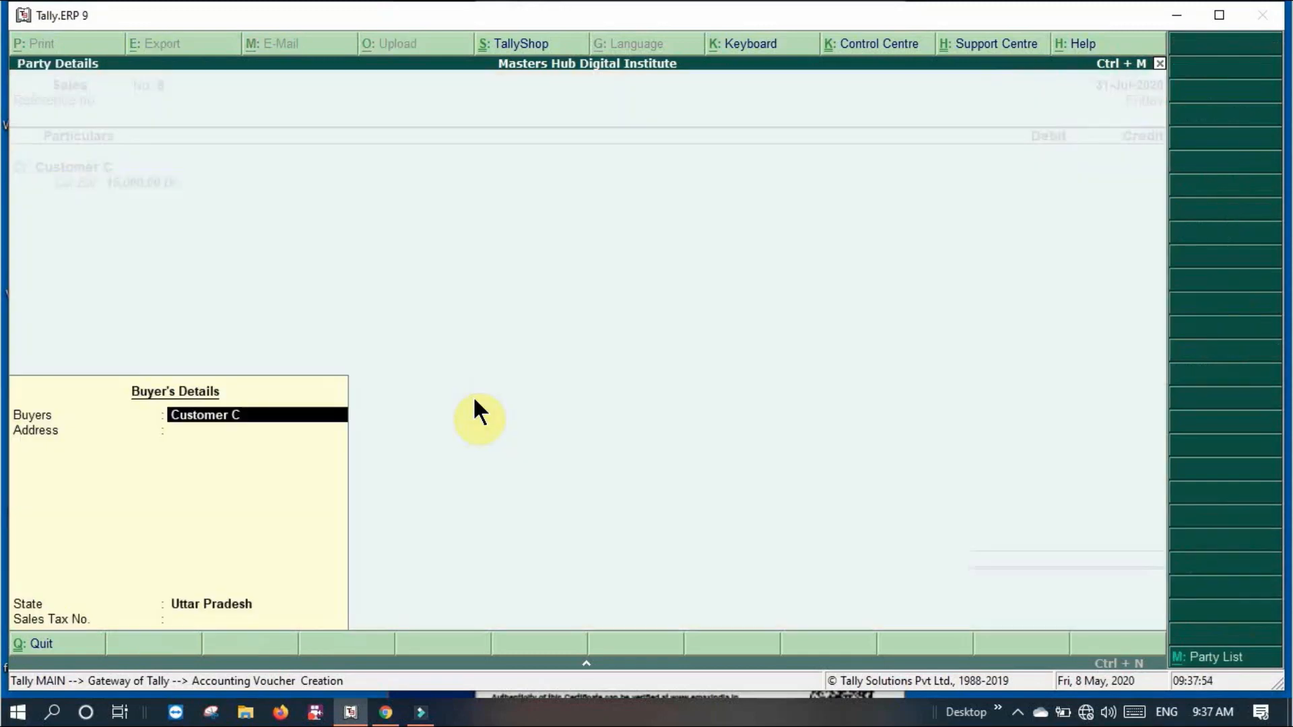
pyautogui.press('Return')
pyautogui.write('aliganj')
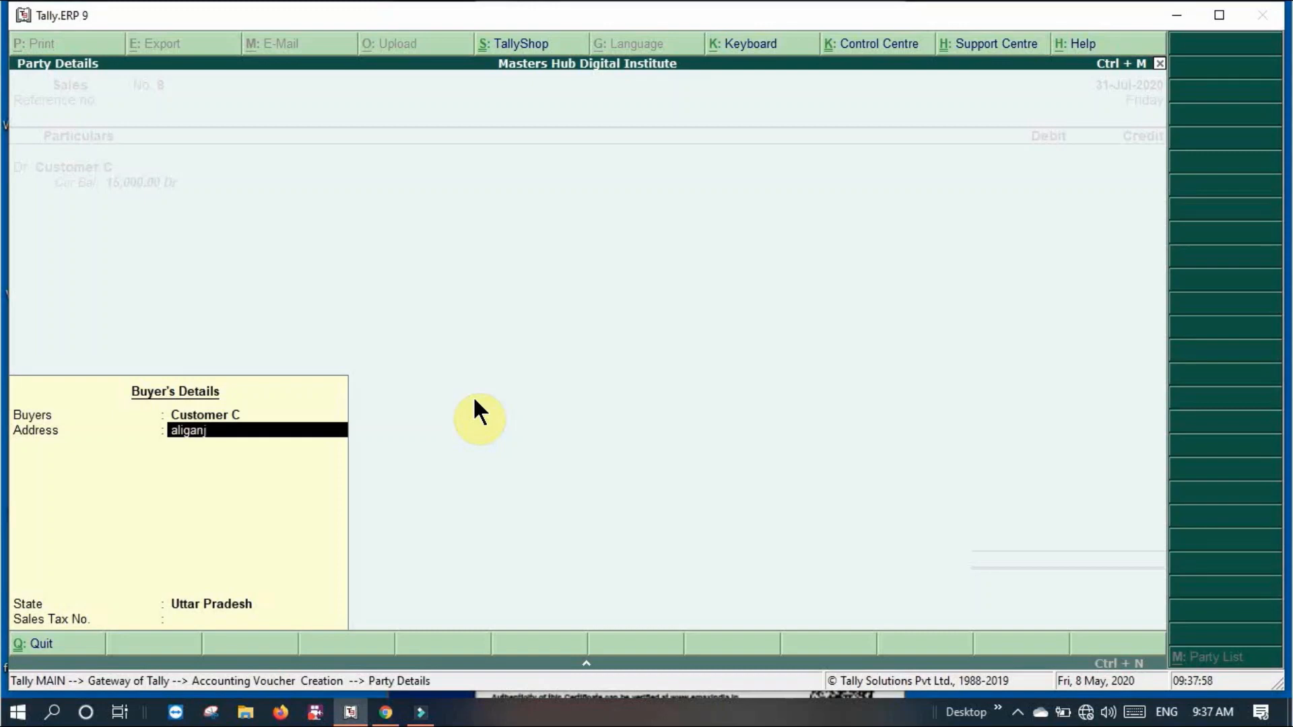
pyautogui.press('Return')
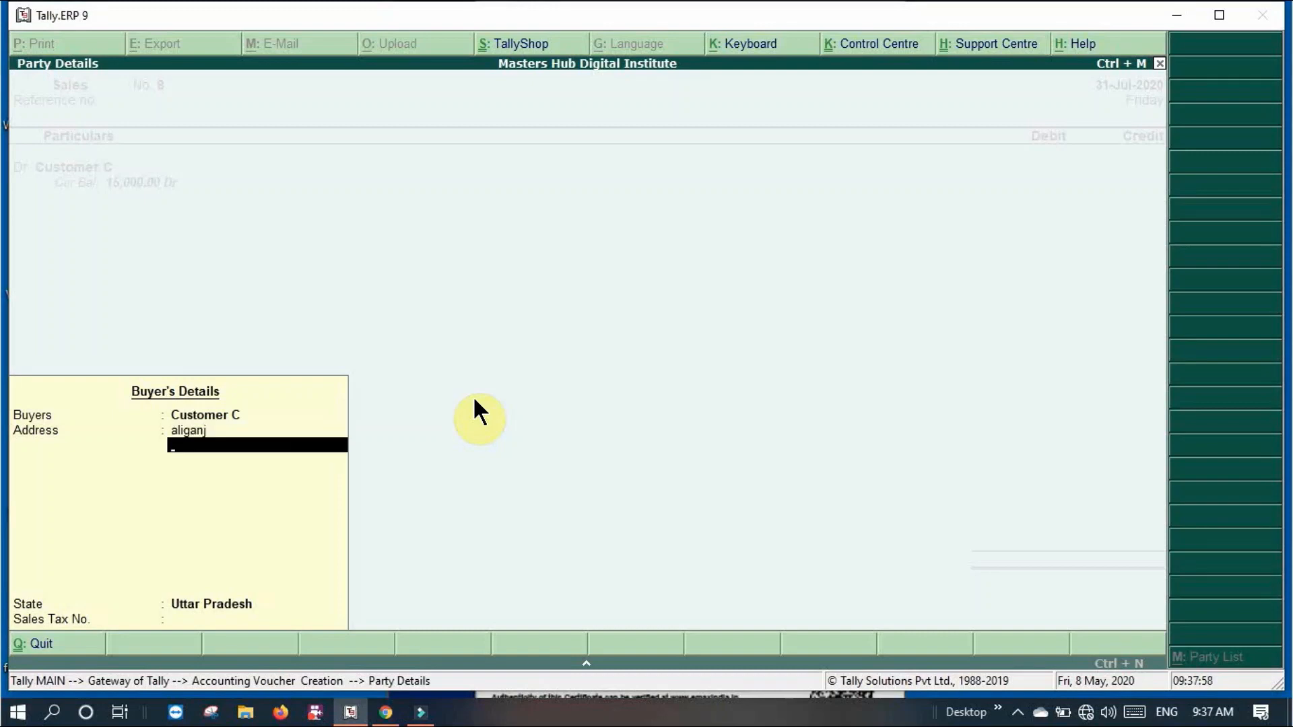
pyautogui.write('lucknow')
pyautogui.press('Return')
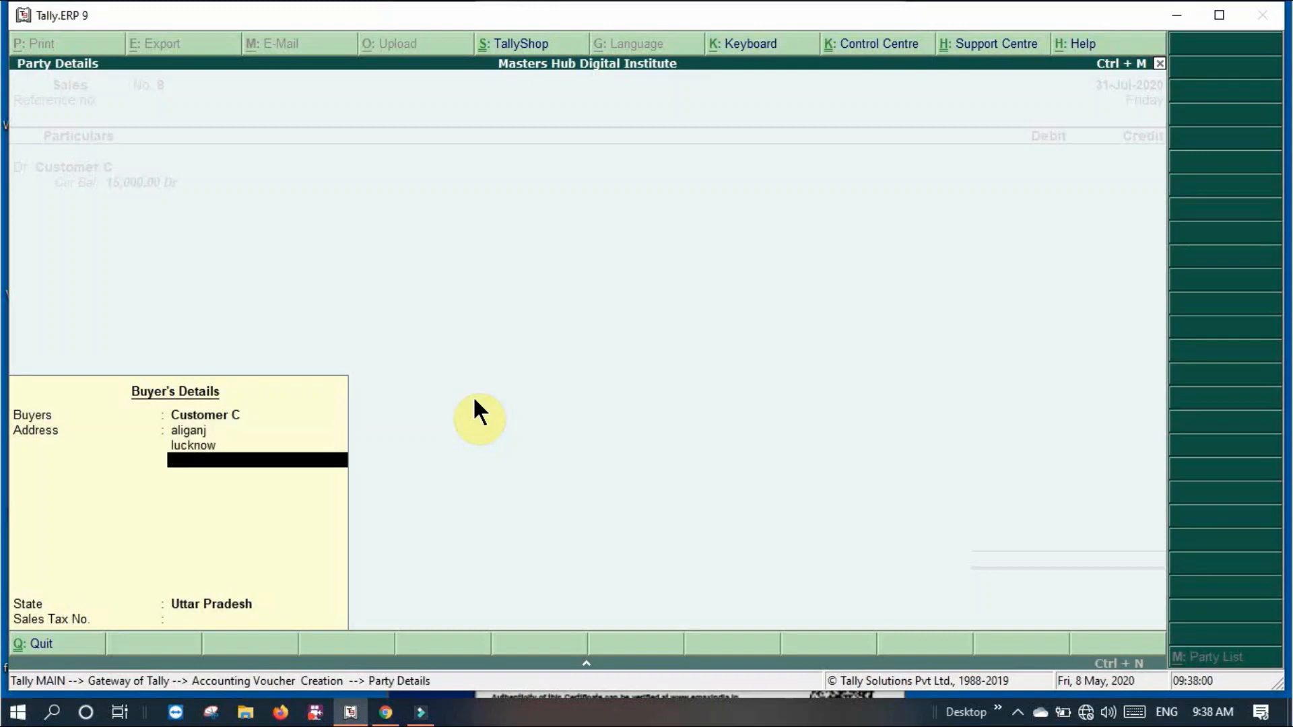
pyautogui.press('Return')
pyautogui.press('Return')
pyautogui.press('Return')
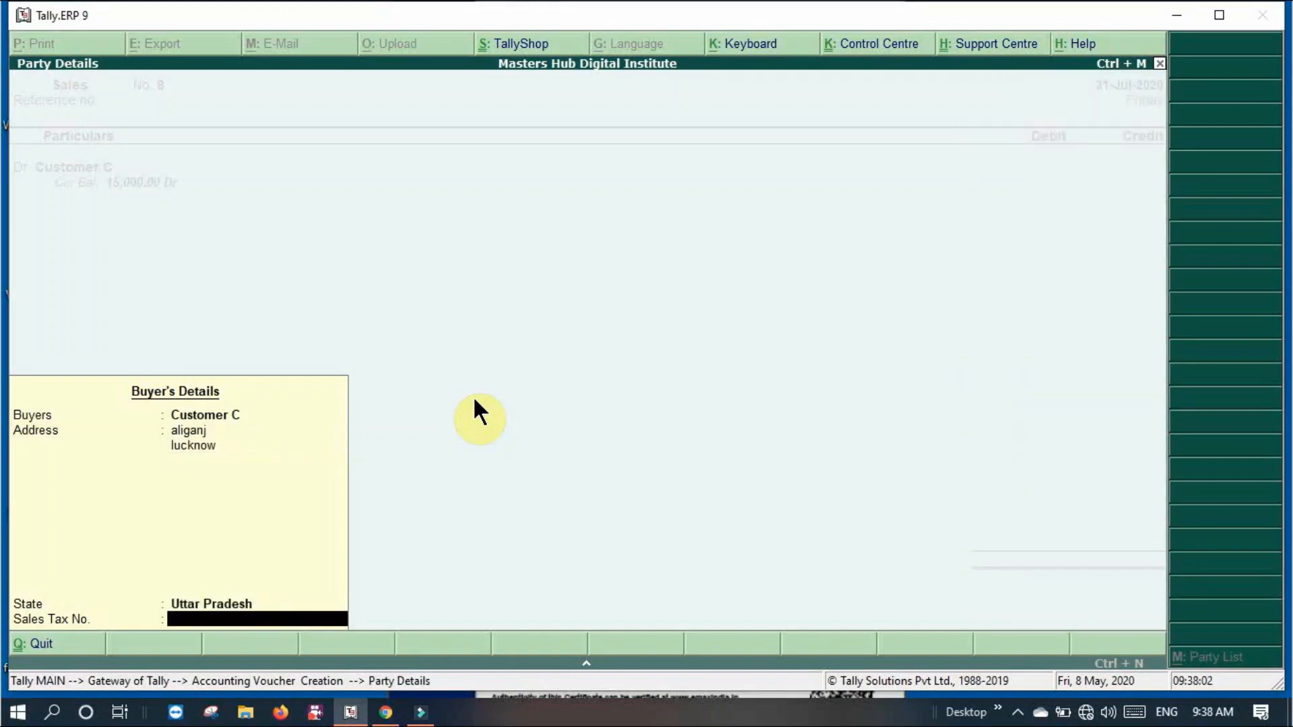
# - Set Customer C's debit amount to 25,000 and allocate it to bill-wise New Ref 8 without a due date
pyautogui.write('25000')
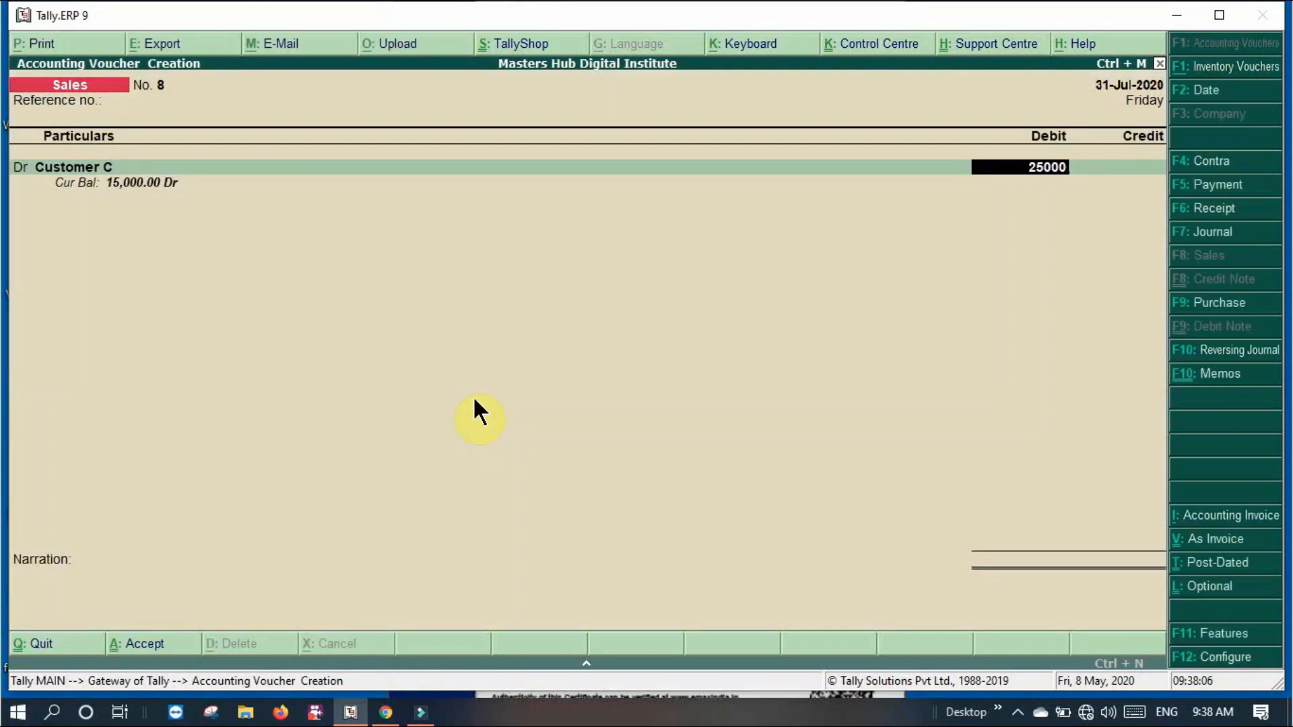
pyautogui.press('Return')
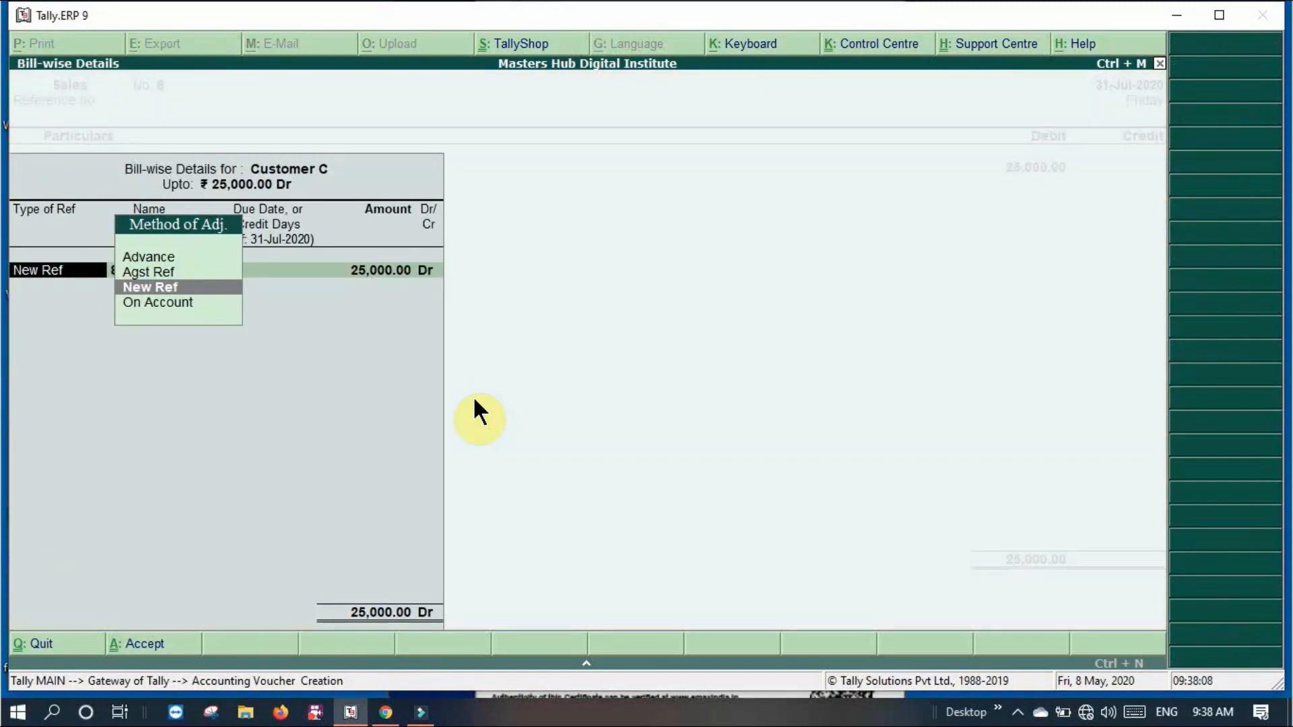
pyautogui.press('Return')
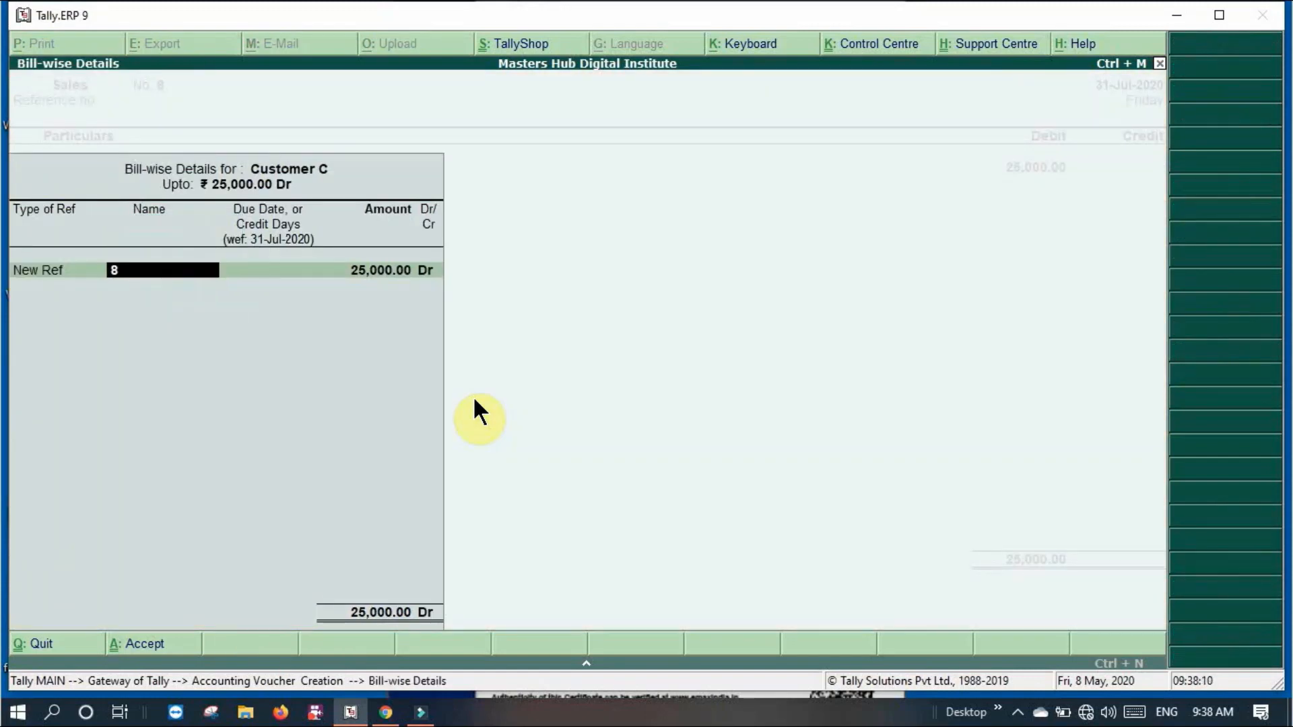
pyautogui.press('Return')
pyautogui.press('Return')
pyautogui.press('Return')
pyautogui.press('Return')
pyautogui.press('Return')
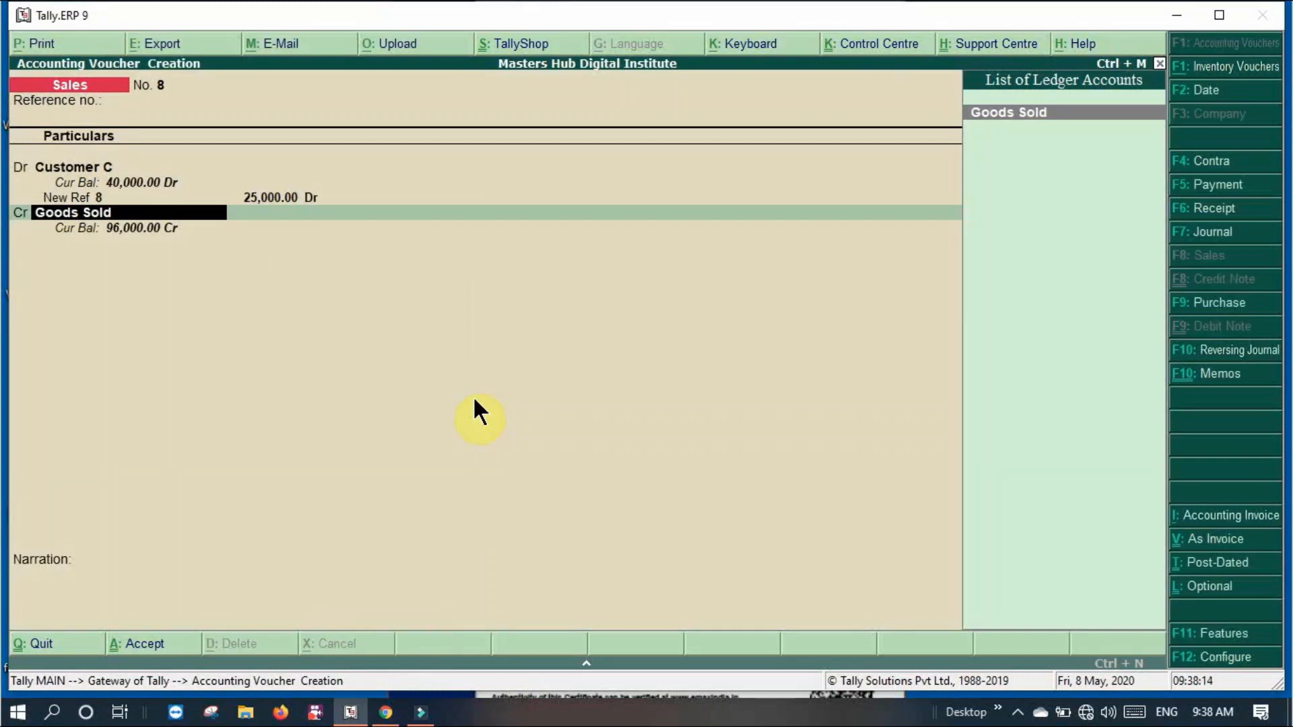
# - Credit Goods Sold with 25,000 and mark the sales voucher as optional
pyautogui.press('Return')
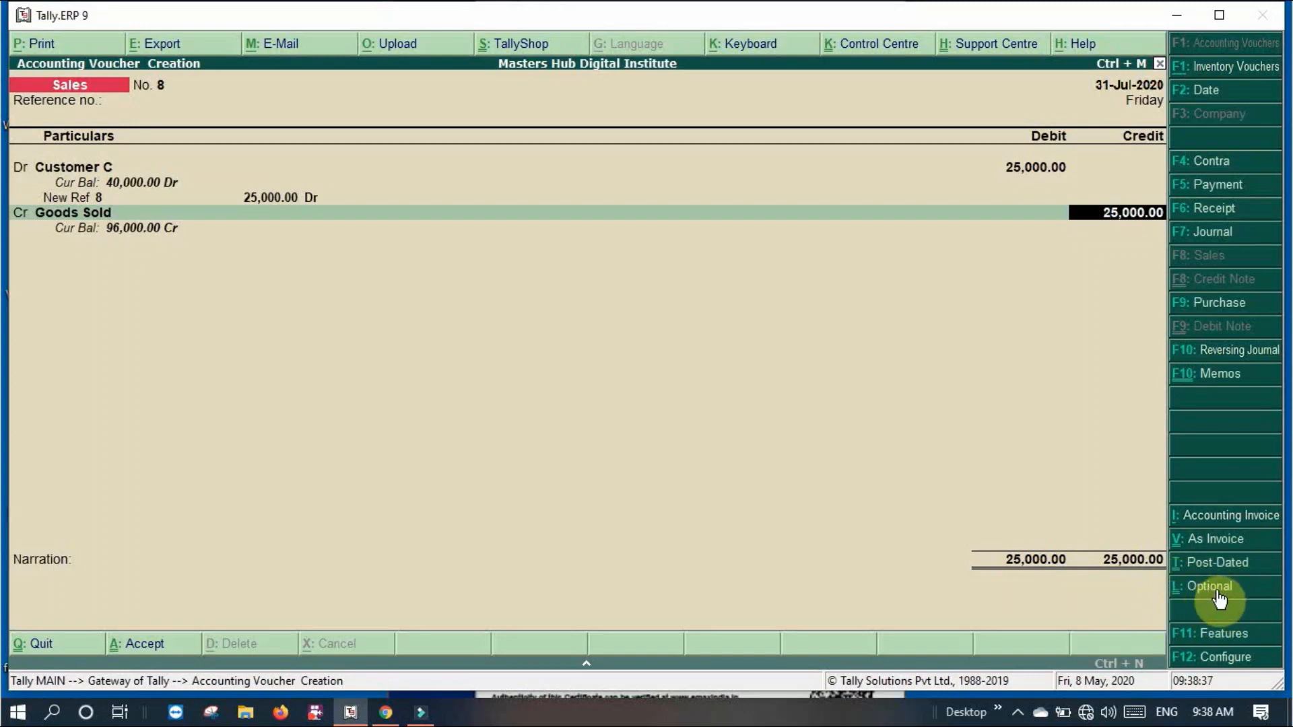
pyautogui.hotkey('ctrl', 'l')
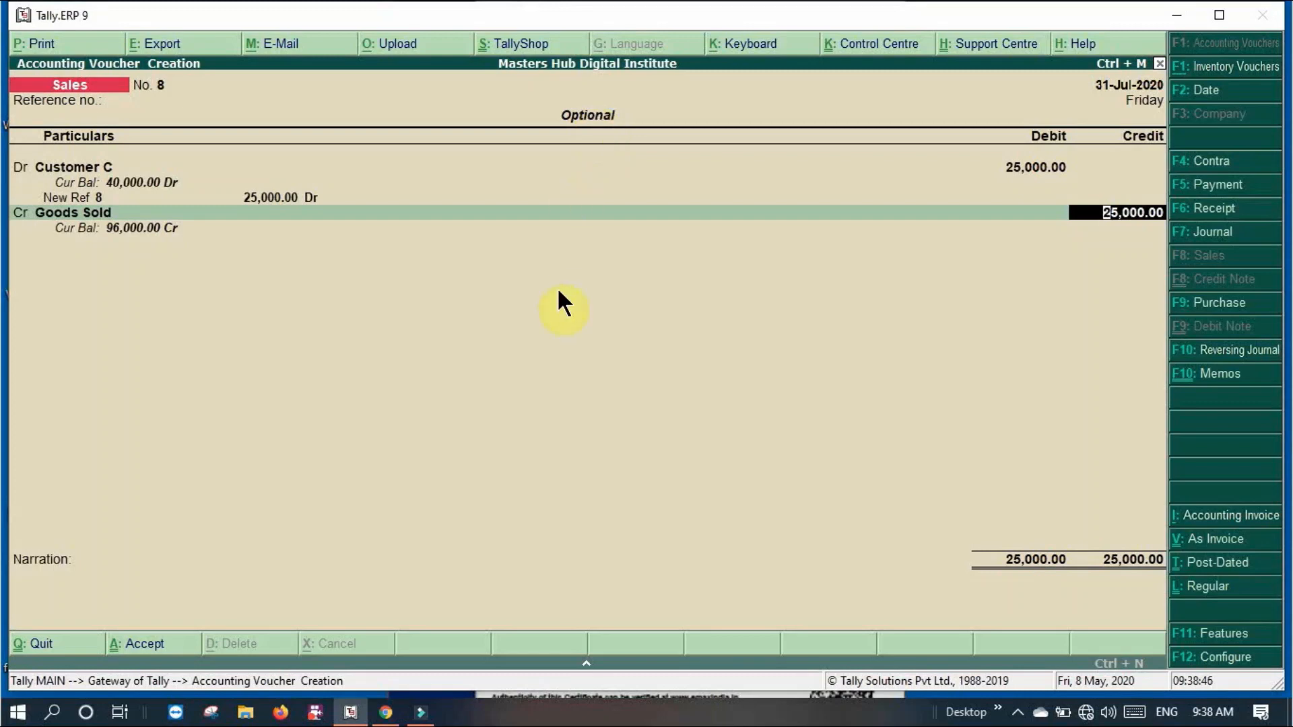
pyautogui.press('Return')
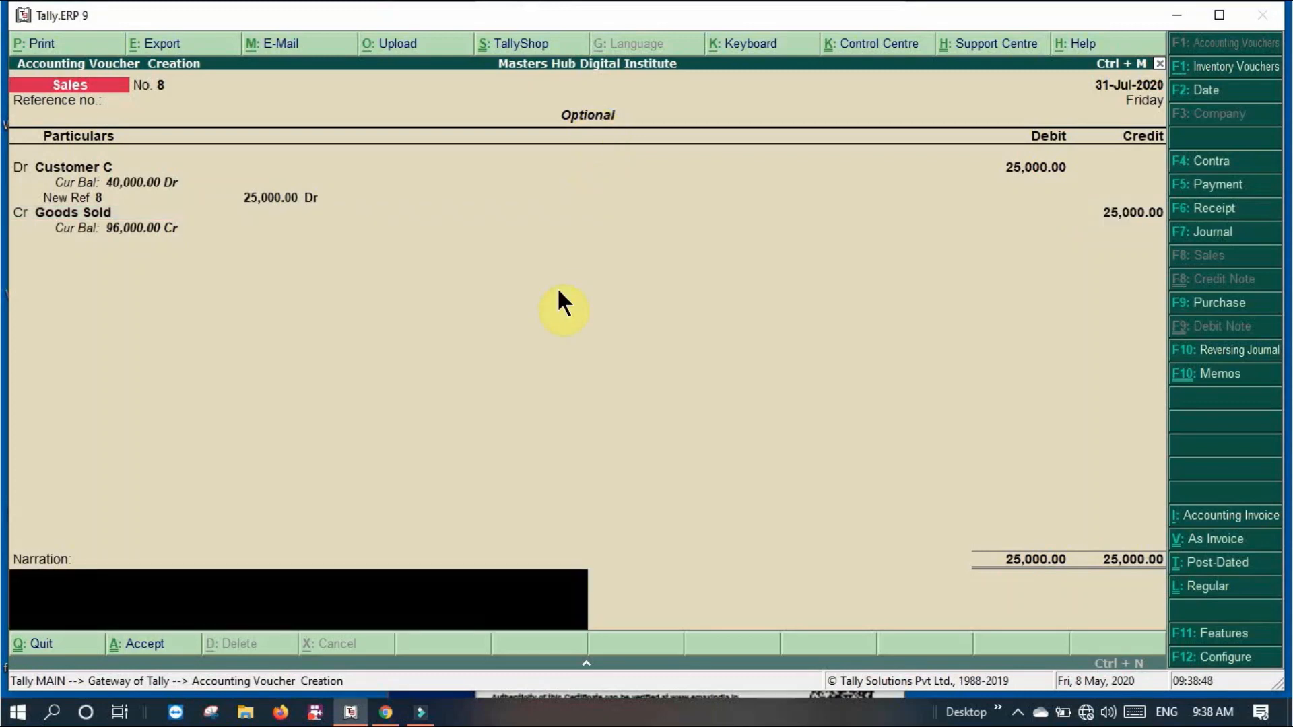
# - Add the narration "this offer is valid for 10 days." and save the optional sales voucher
pyautogui.write('this offwer')
pyautogui.press('BackSpace')
pyautogui.press('BackSpace')
pyautogui.press('BackSpace')
pyautogui.write('er is valid for ')
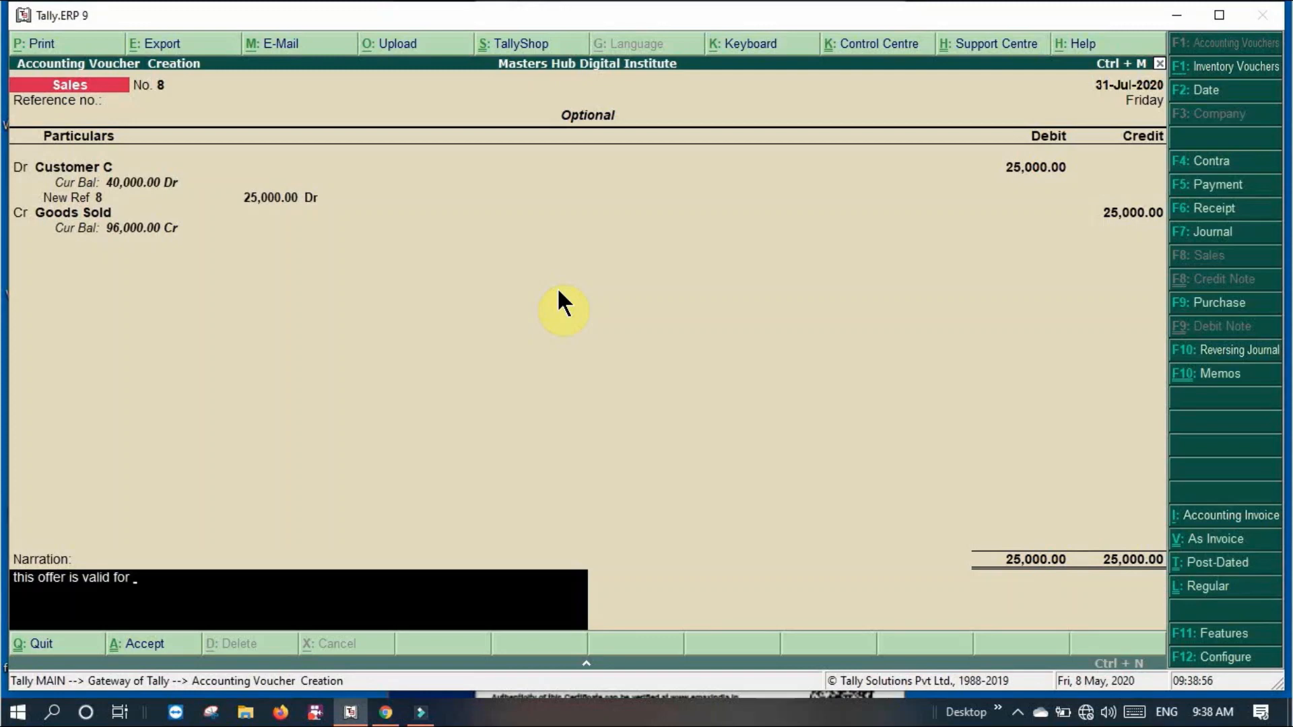
pyautogui.write('0 days')
pyautogui.press('BackSpace')
pyautogui.press('BackSpace')
pyautogui.press('BackSpace')
pyautogui.press('BackSpace')
pyautogui.press('BackSpace')
pyautogui.press('BackSpace')
pyautogui.write('10 days.')
pyautogui.press('Return')
pyautogui.press('Return')
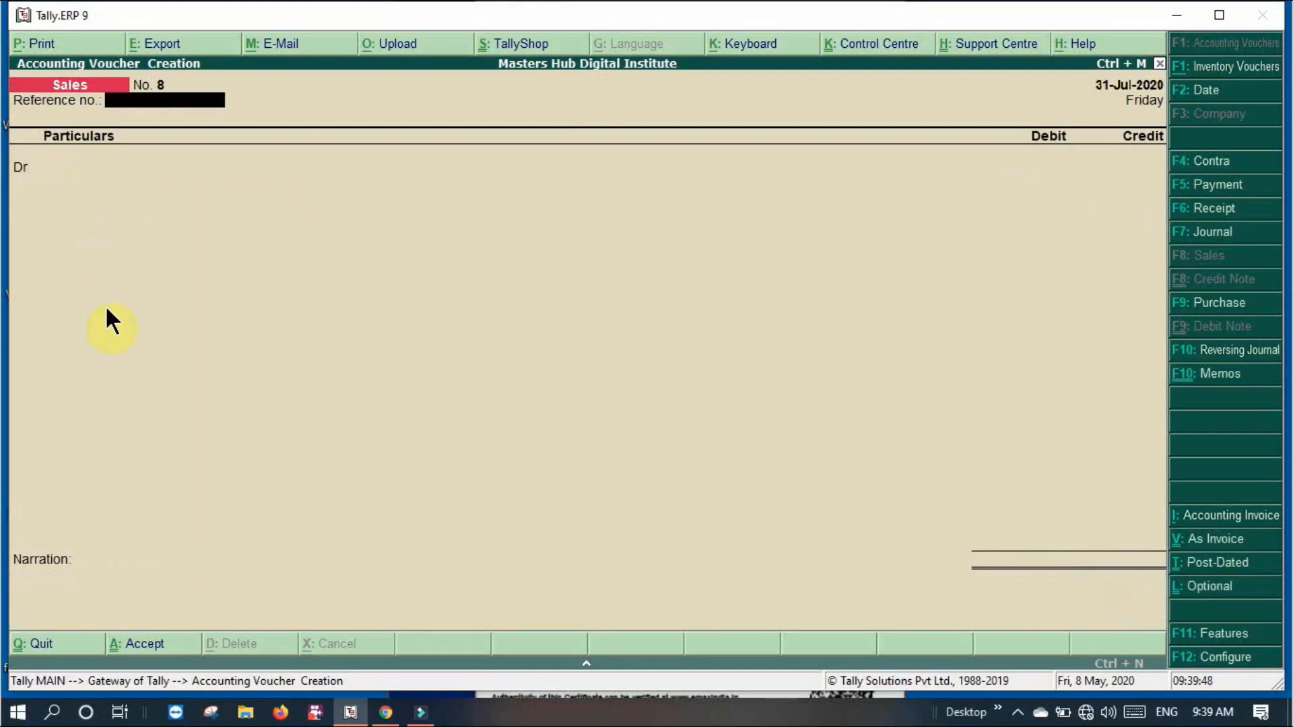
# - Leave voucher creation and open the list of optional vouchers from the exception reports
pyautogui.press('Escape')
pyautogui.press('Return')
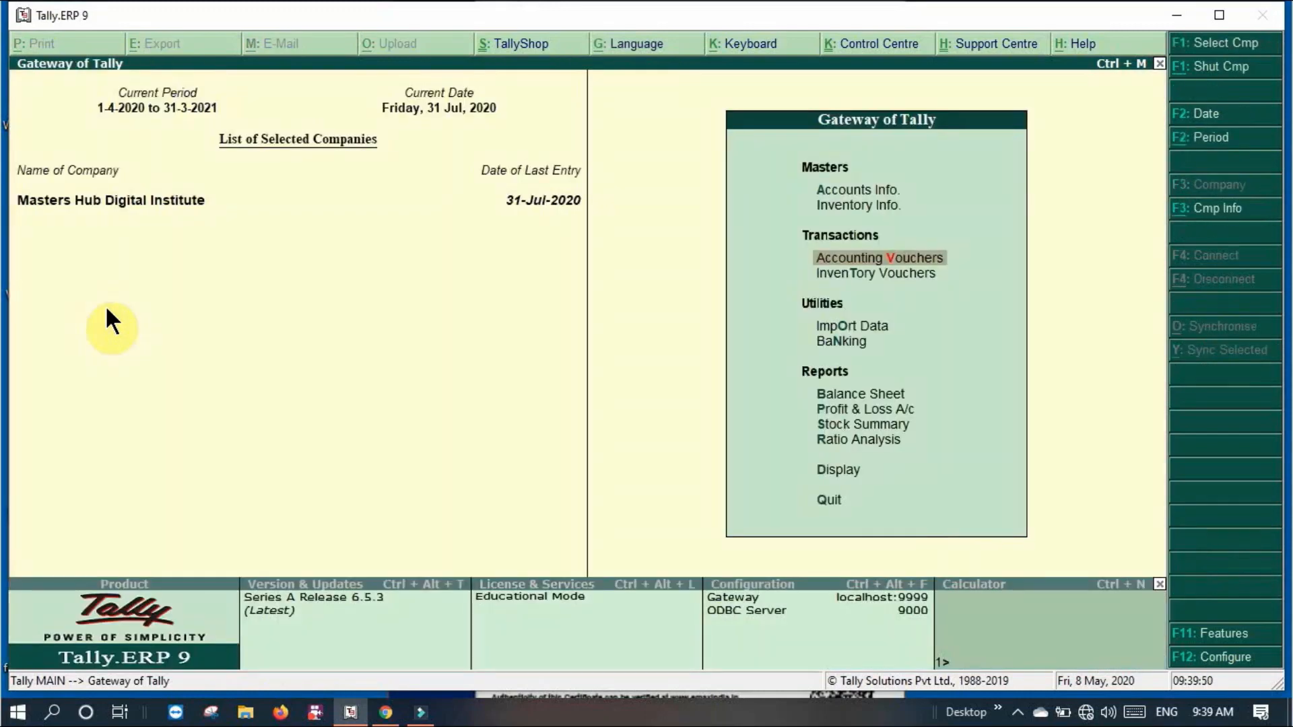
pyautogui.press('d')
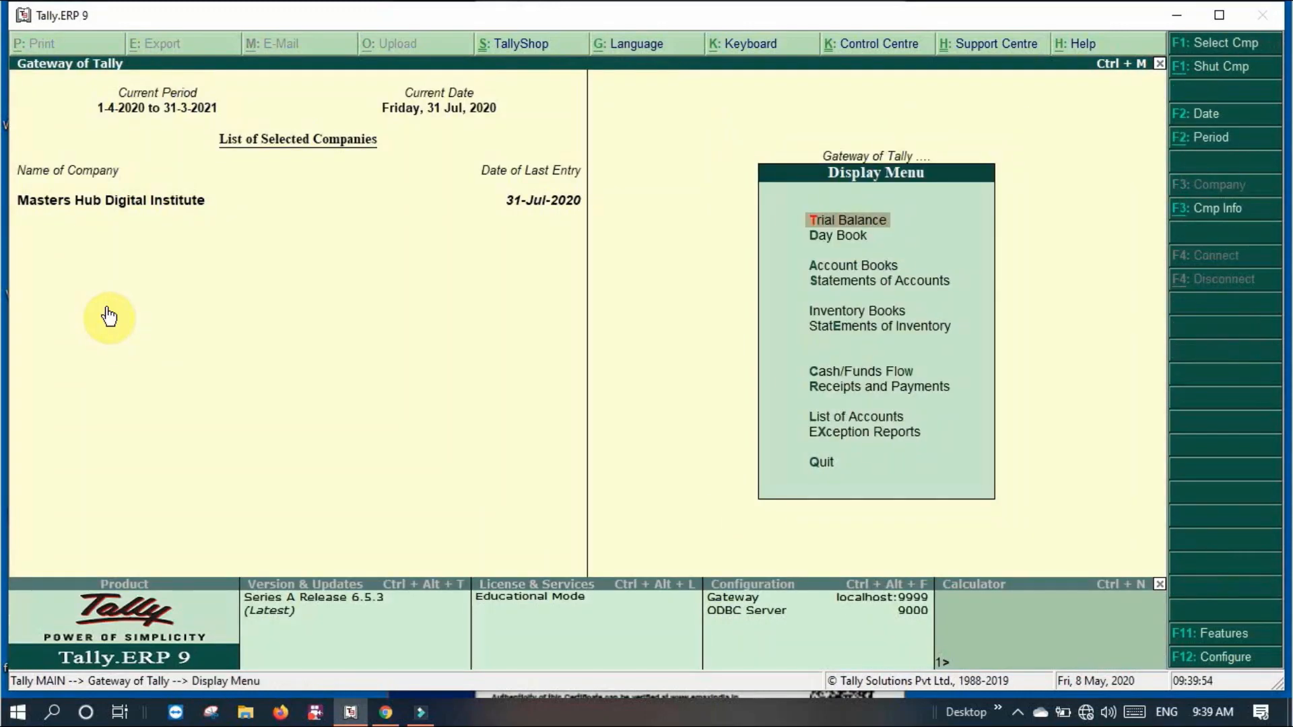
pyautogui.press('x')
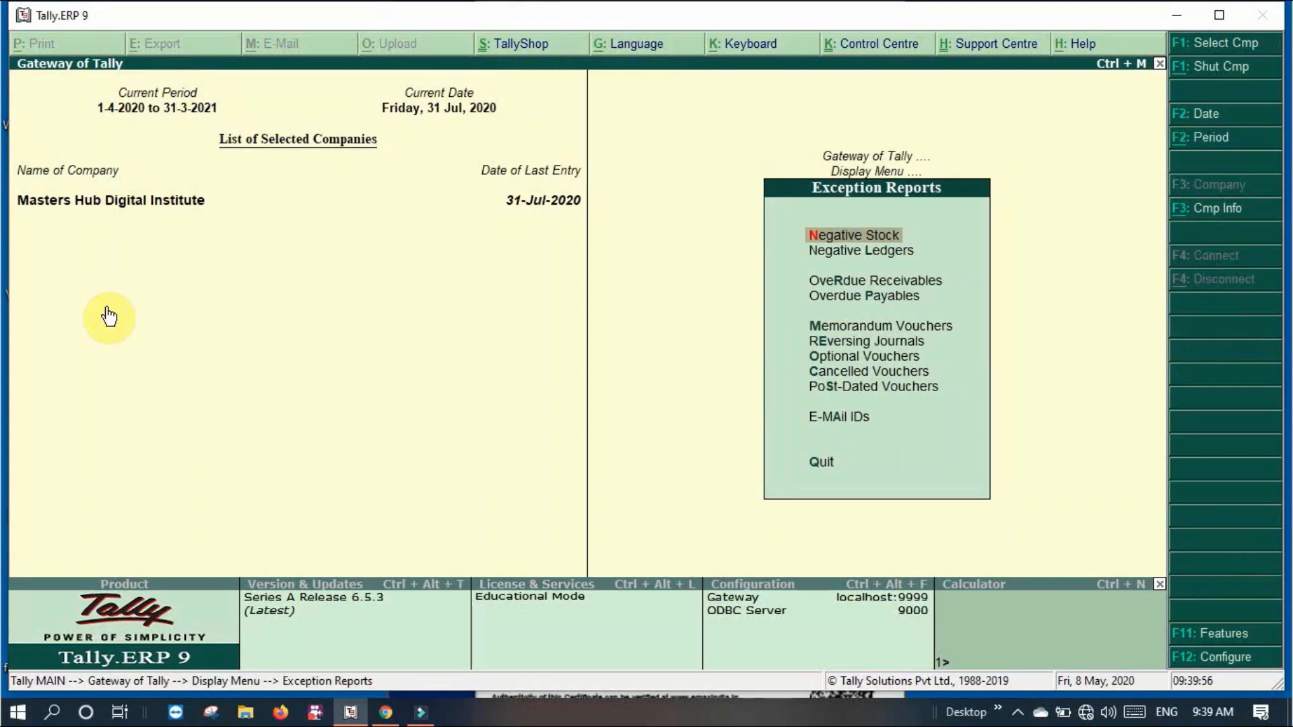
pyautogui.press('o')
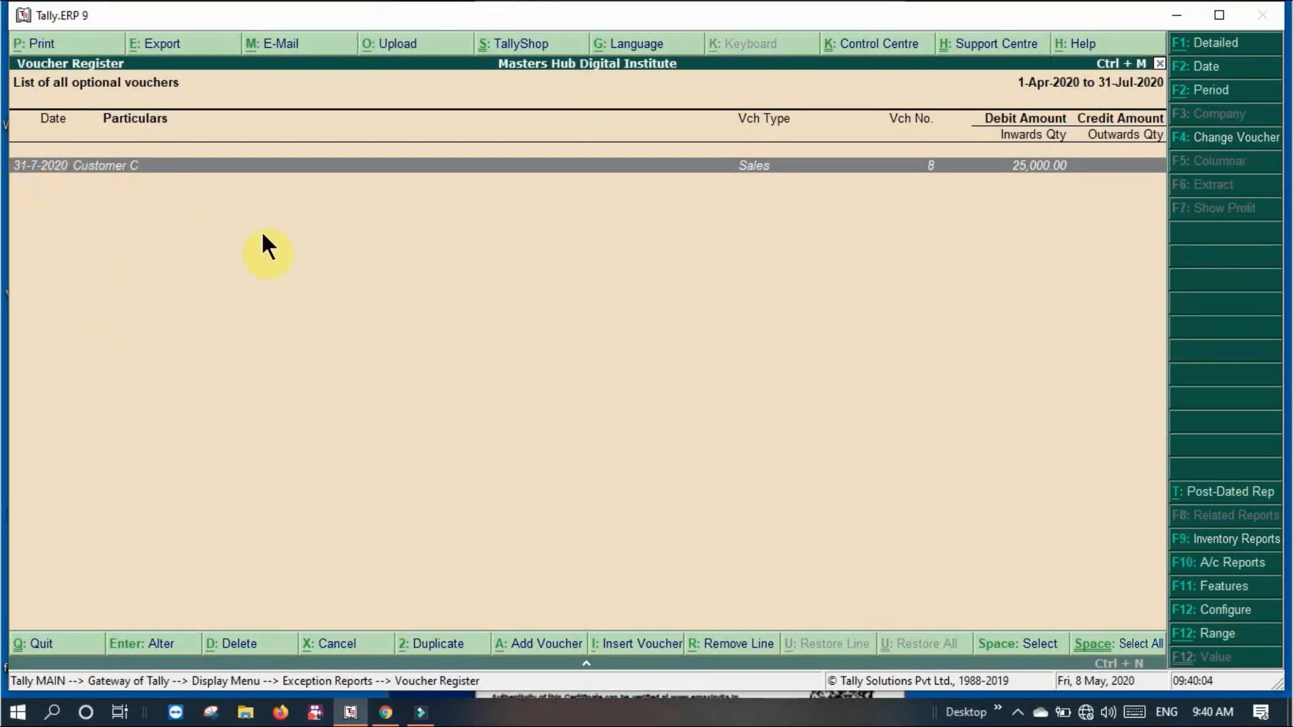
# - Convert Customer C's optional sales voucher to a regular one, save it, and return to the Display Menu
pyautogui.press('Return')
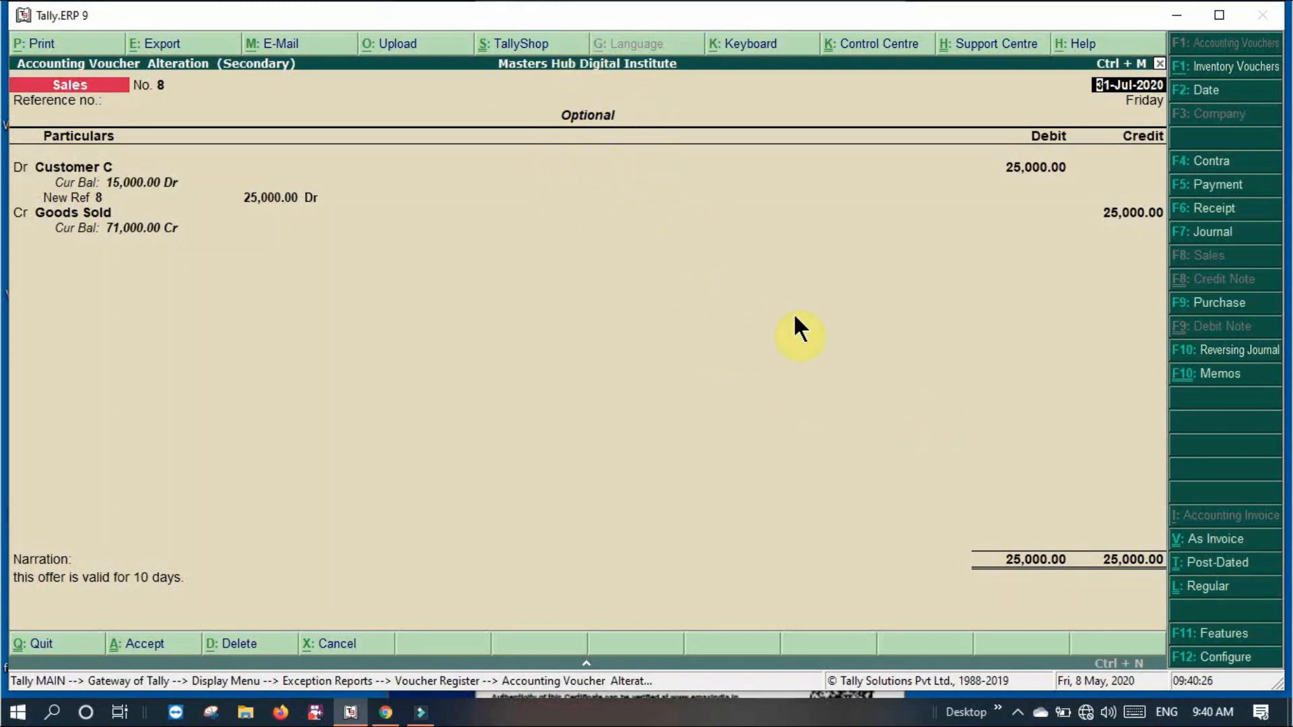
pyautogui.hotkey('ctrl', 'l')
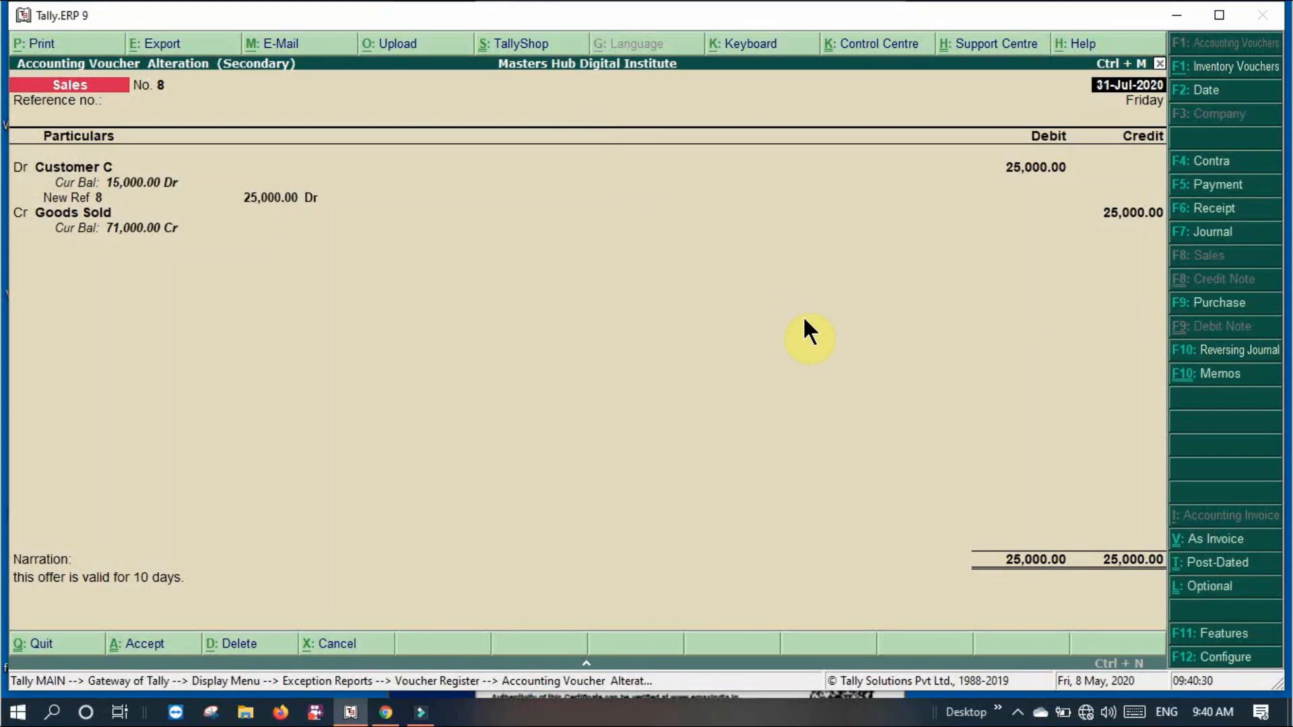
pyautogui.hotkey('ctrl', 'a')
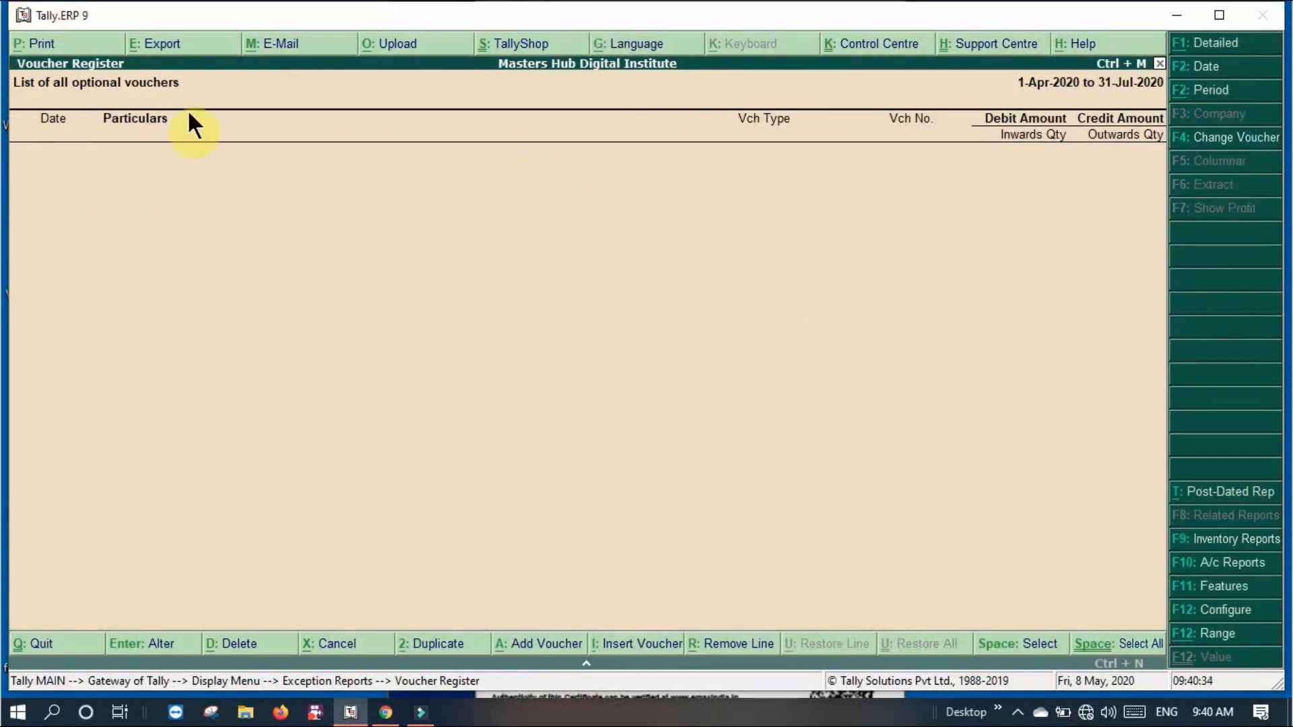
pyautogui.press('Escape')
pyautogui.press('Escape')
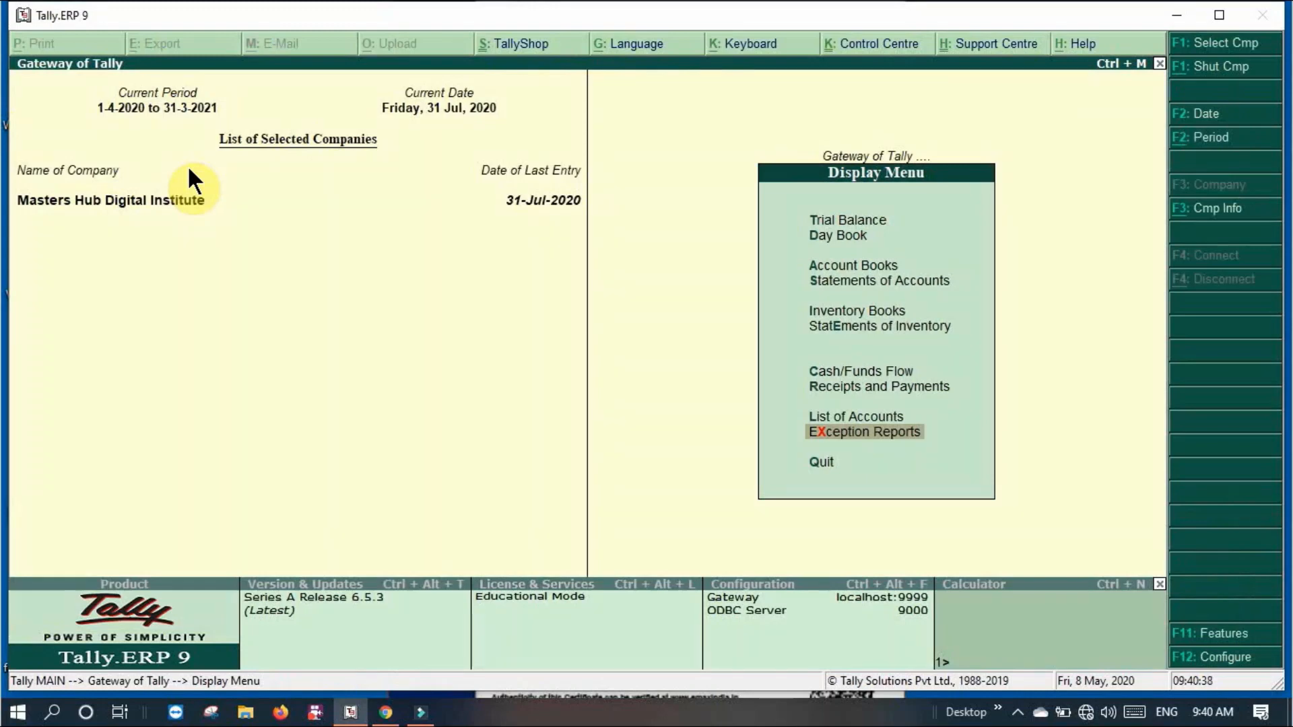
# - Check Customer C's ledger vouchers in the account books for the converted sale, and return to the Display Menu
pyautogui.press('a')
pyautogui.press('Down')
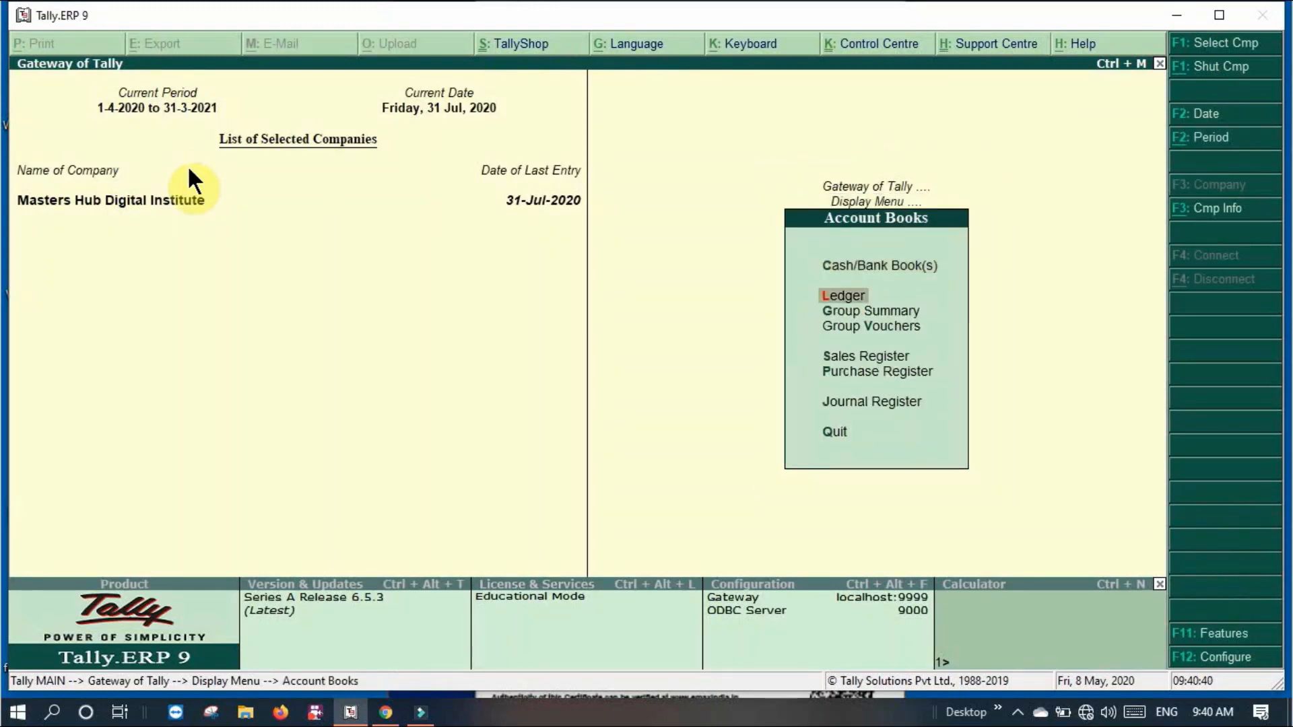
pyautogui.press('Down')
pyautogui.press('Up')
pyautogui.press('Return')
pyautogui.press('Down')
pyautogui.press('Down')
pyautogui.press('Down')
pyautogui.press('Down')
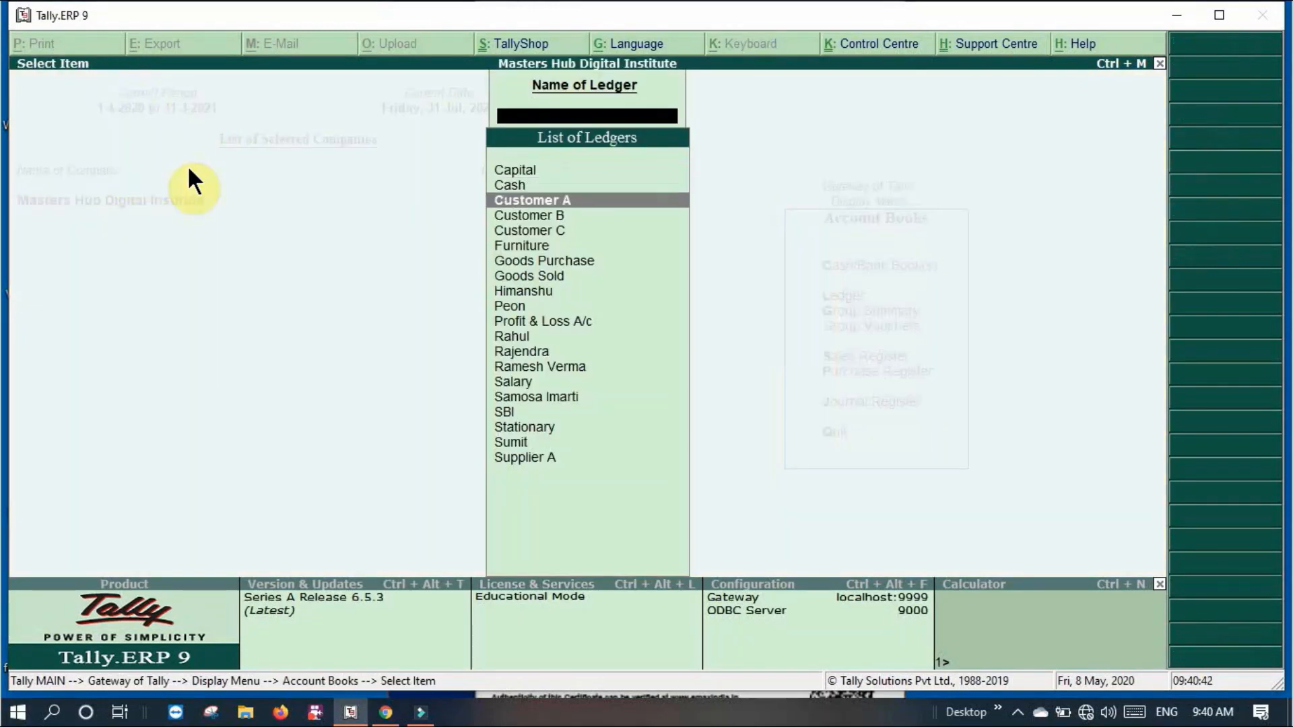
pyautogui.press('Return')
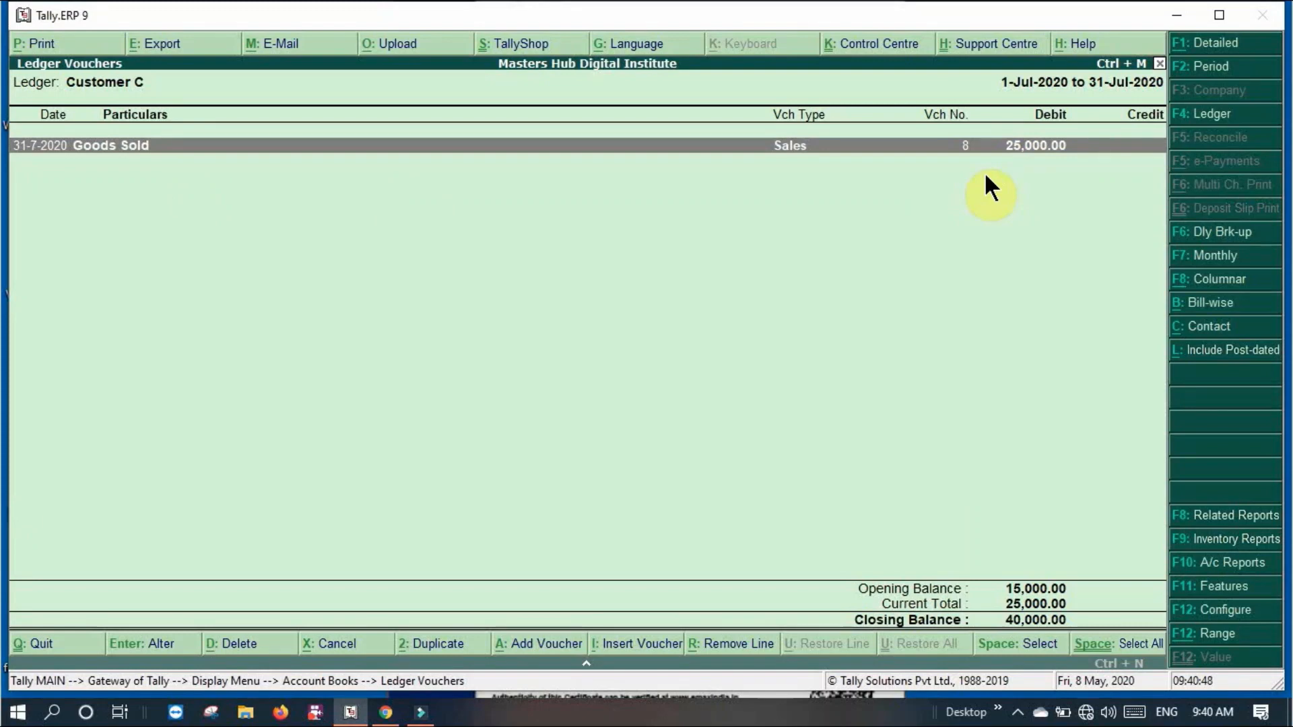
pyautogui.press('Escape')
pyautogui.press('Escape')
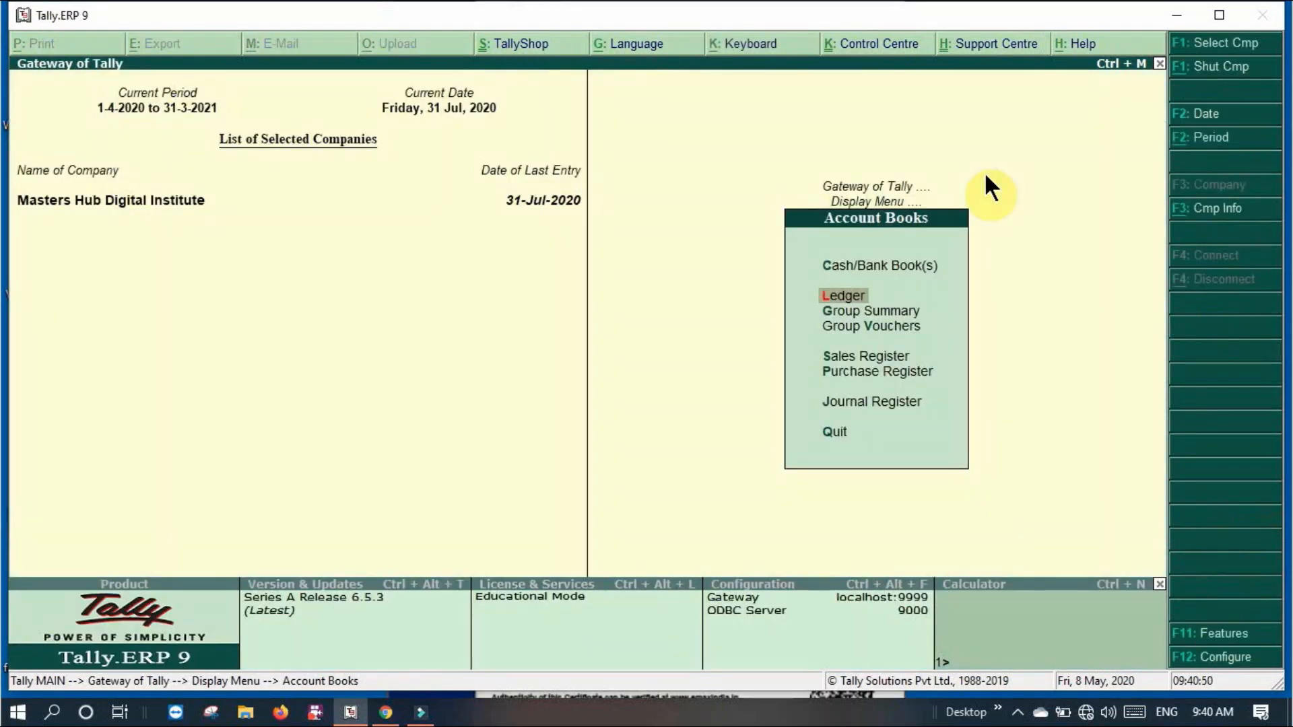
pyautogui.press('Escape')
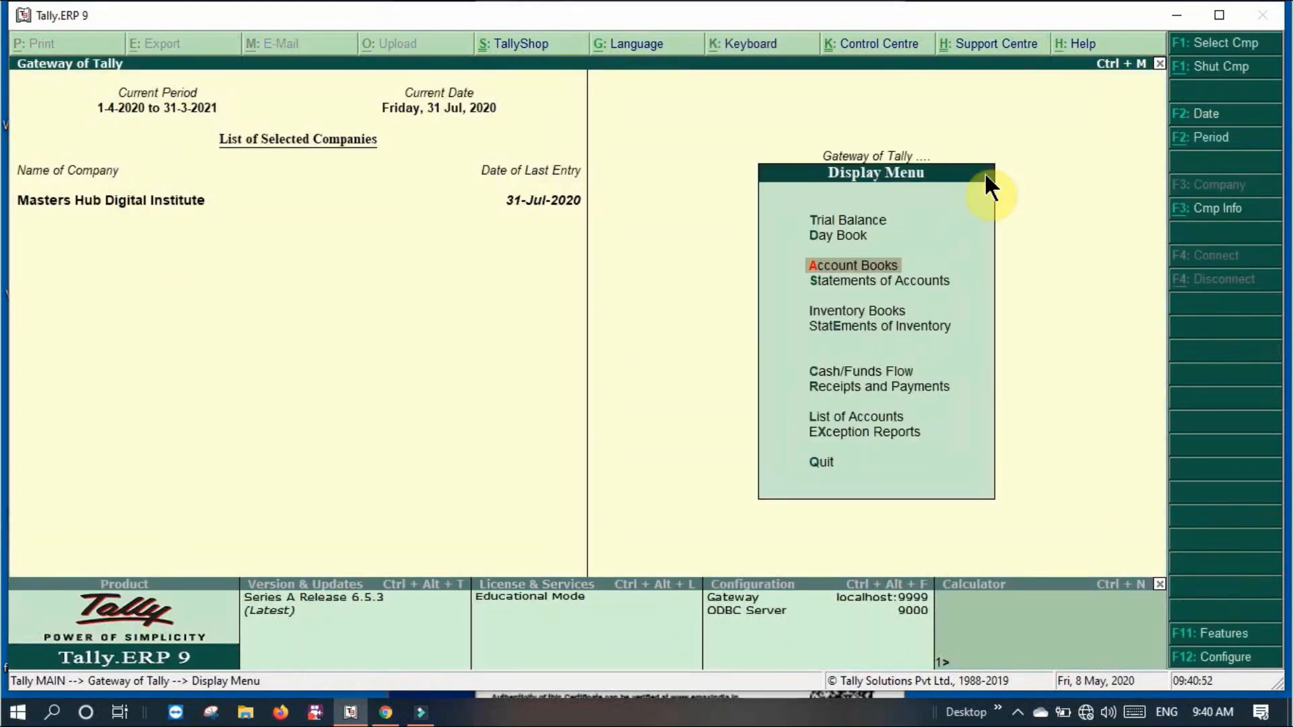